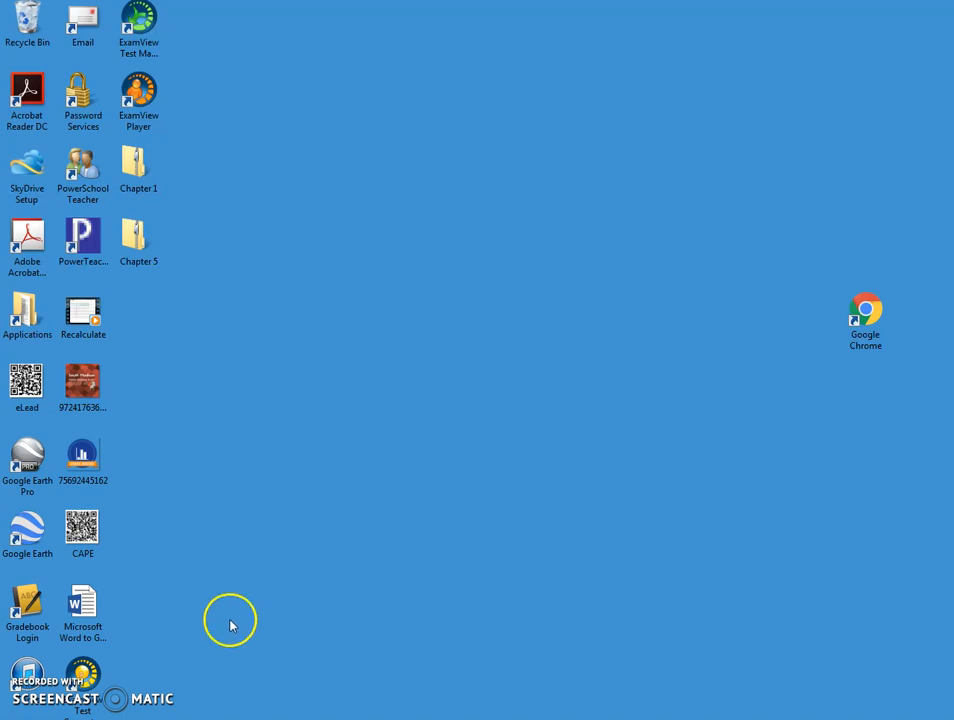
# Step: Launch ExamView Test Generator and choose to open an existing question bank
pyautogui.click(88, 681)
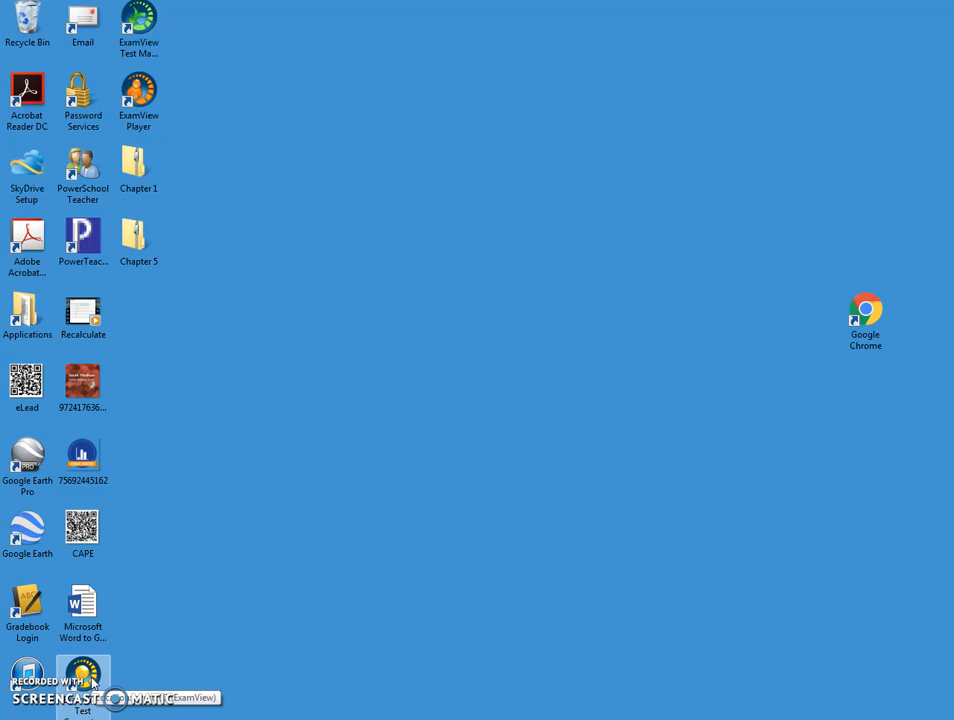
pyautogui.doubleClick(91, 683)
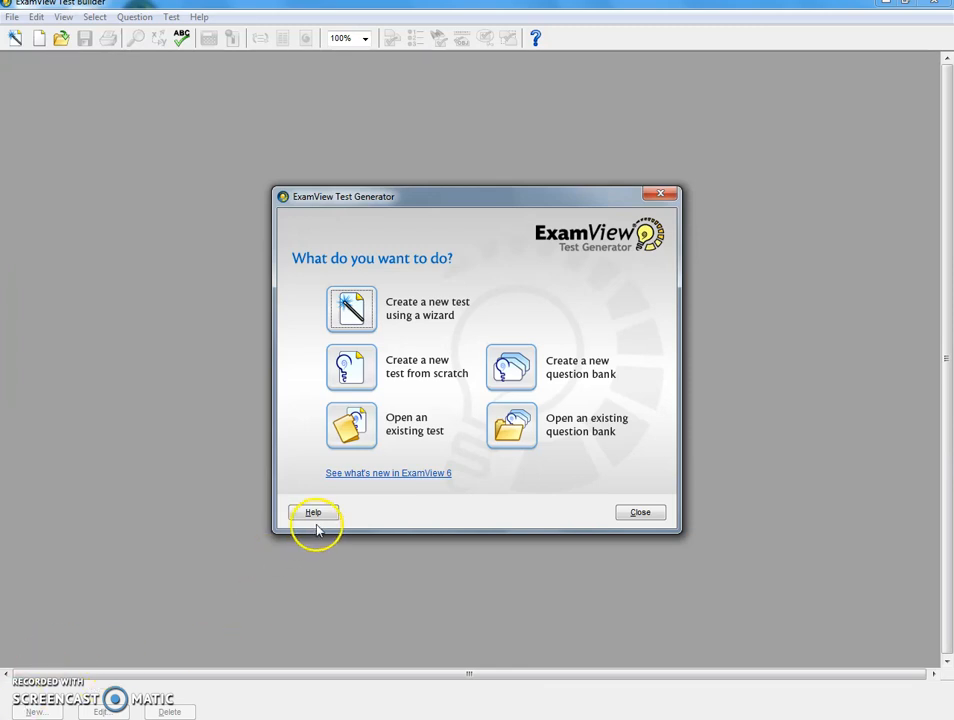
pyautogui.click(507, 430)
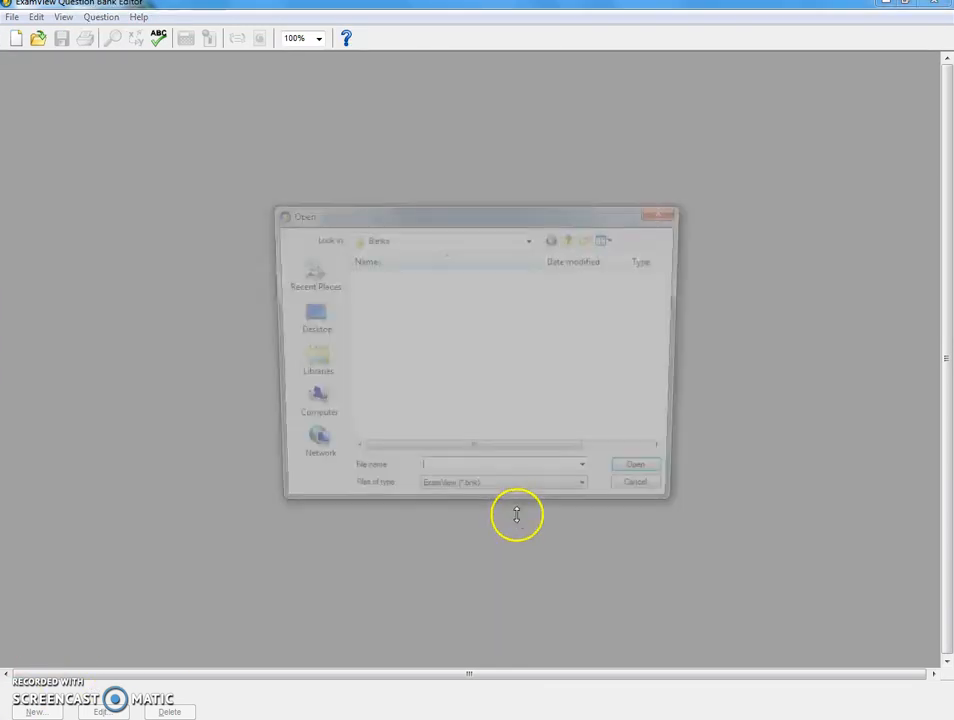
# Step: Open the bk06C_American_Revolt question bank from PH AHON, 1_Chapter Tests, English, and dismiss the alternate-language notice
pyautogui.doubleClick(396, 277)
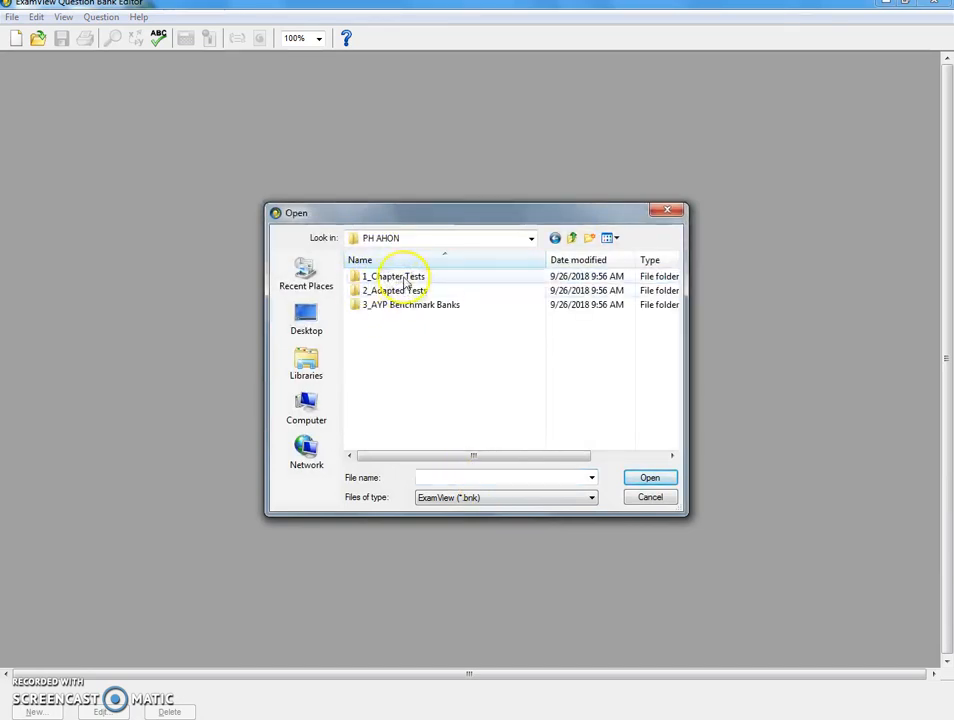
pyautogui.doubleClick(404, 277)
pyautogui.doubleClick(368, 279)
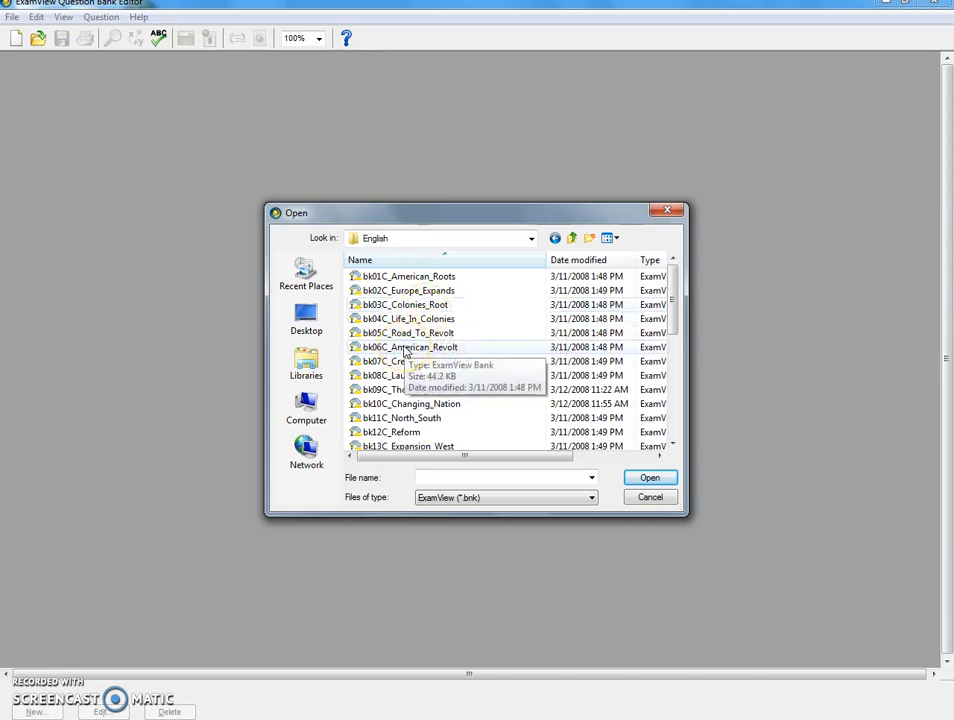
pyautogui.click(405, 347)
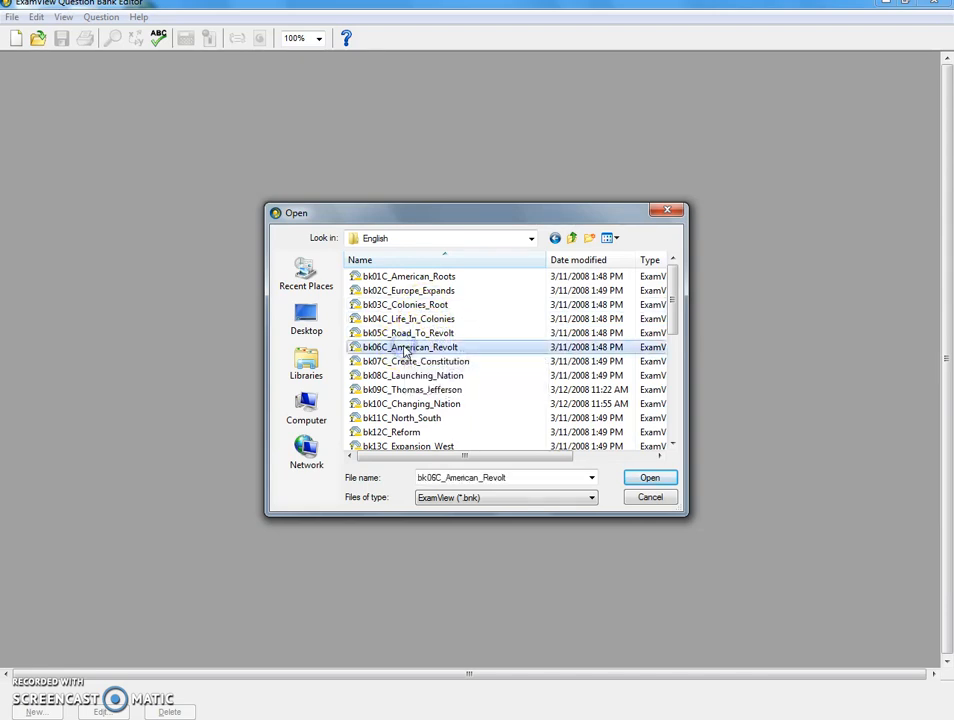
pyautogui.click(647, 479)
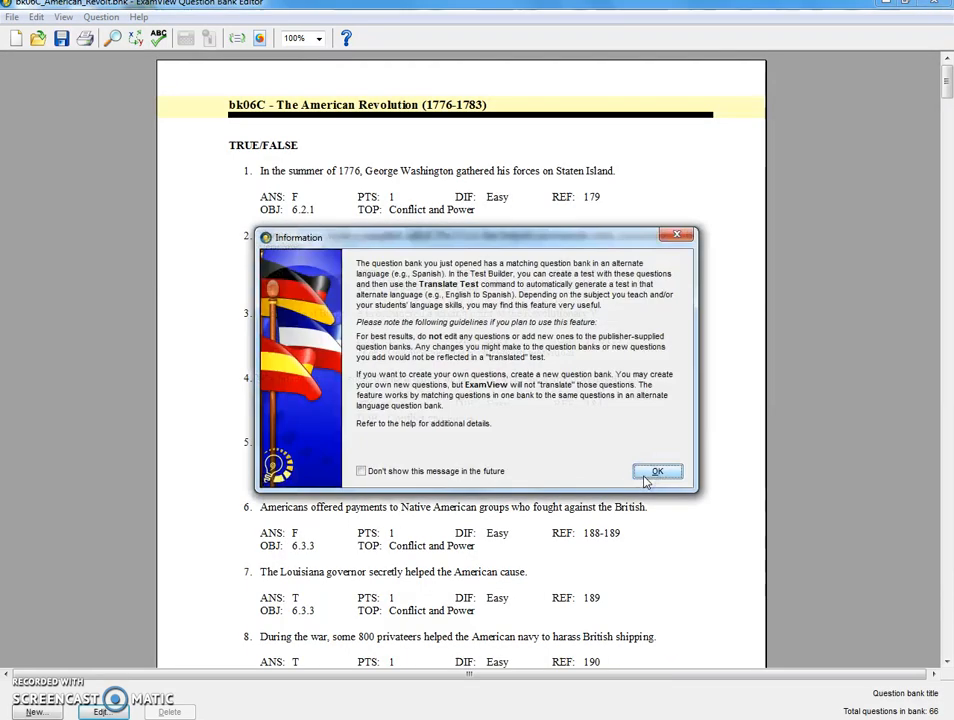
pyautogui.click(655, 472)
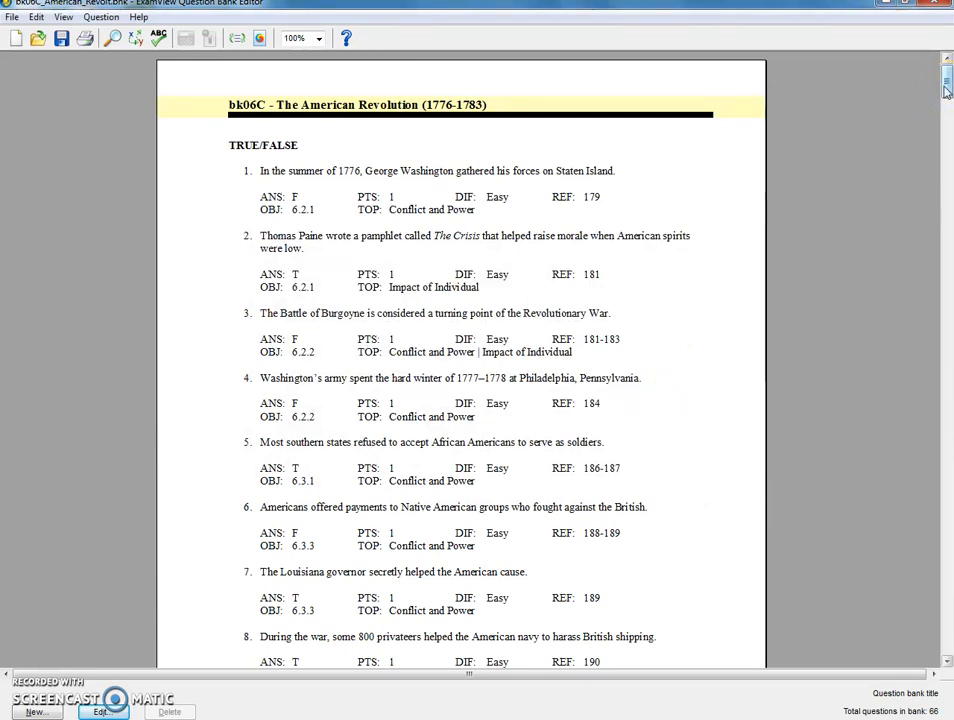
# Step: Review the question bank, then export it in Blackboard 7.1+ format to the Desktop with the file name Chapter 6
pyautogui.moveTo(946, 92); pyautogui.dragTo(945, 351)
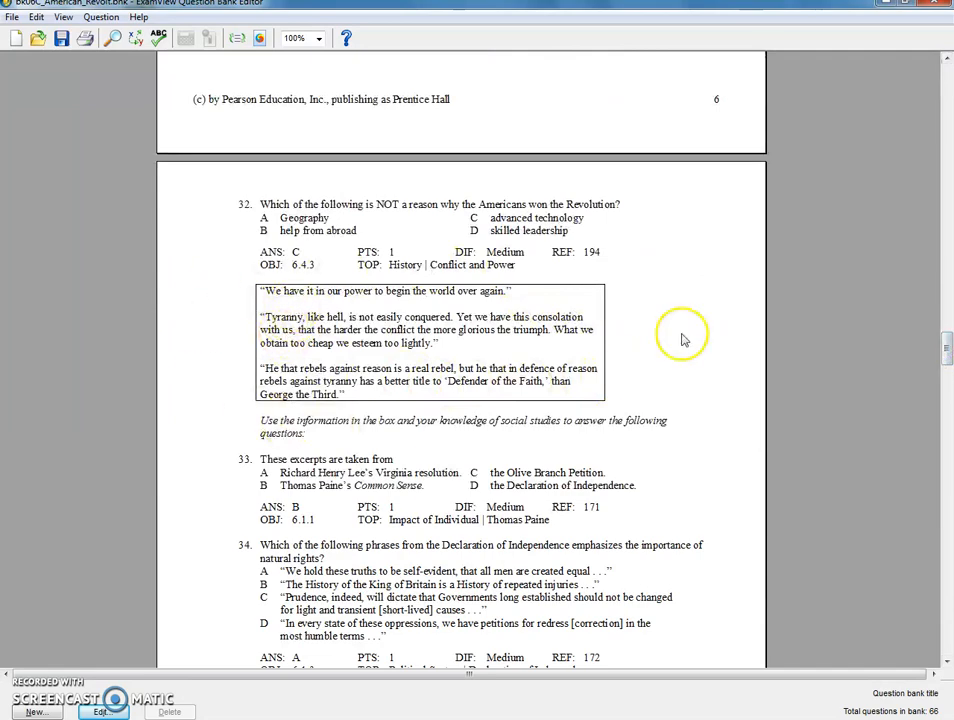
pyautogui.moveTo(946, 343); pyautogui.dragTo(948, 493)
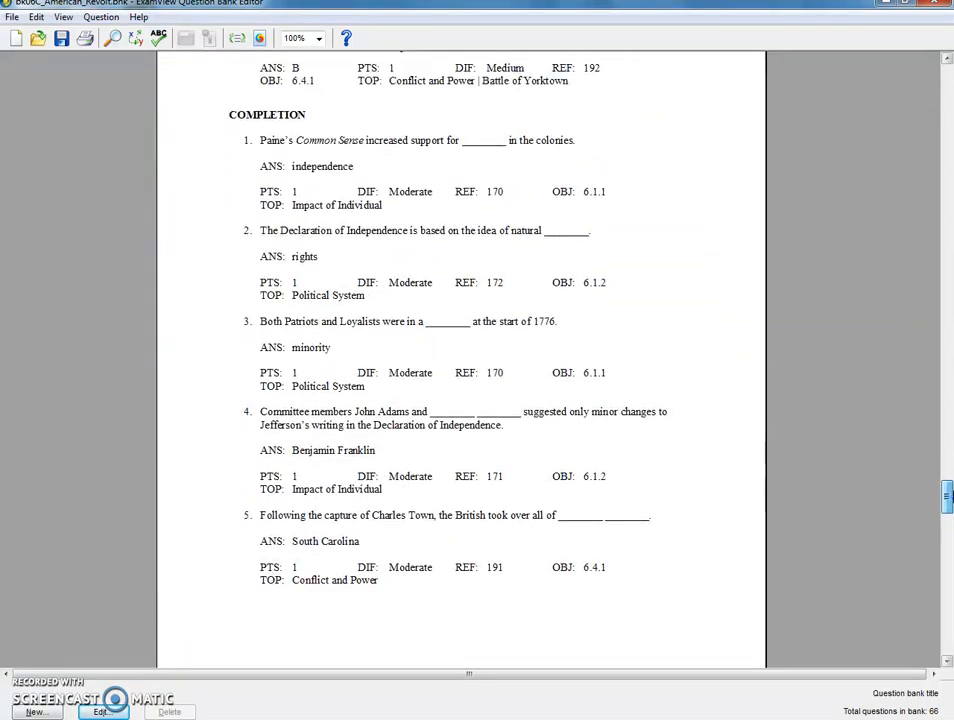
pyautogui.moveTo(950, 497); pyautogui.dragTo(950, 78)
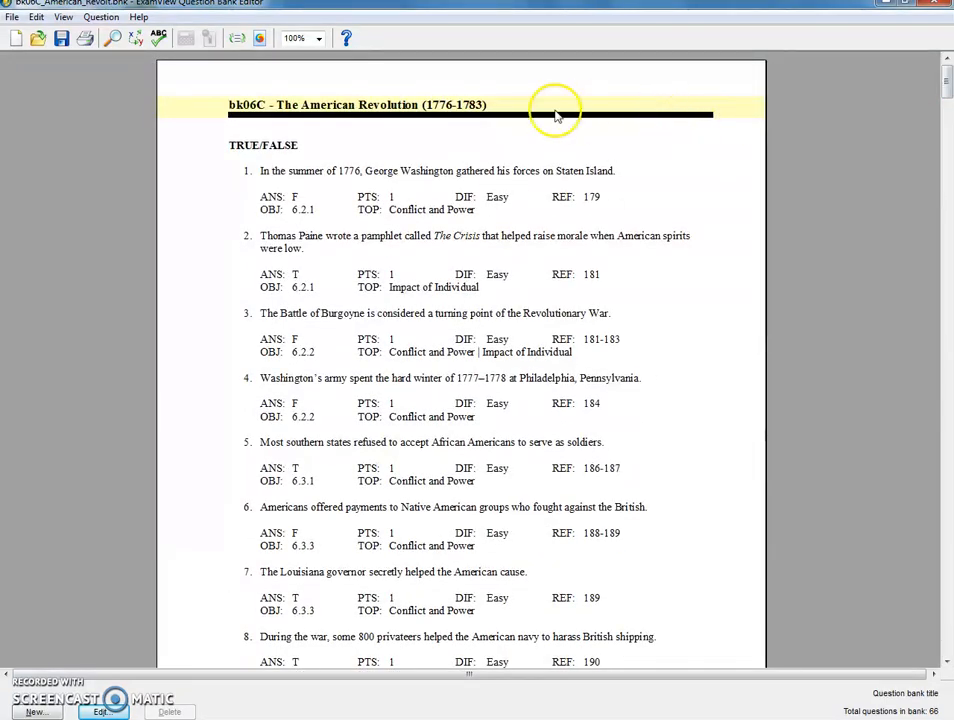
pyautogui.click(12, 19)
pyautogui.moveTo(70, 160)
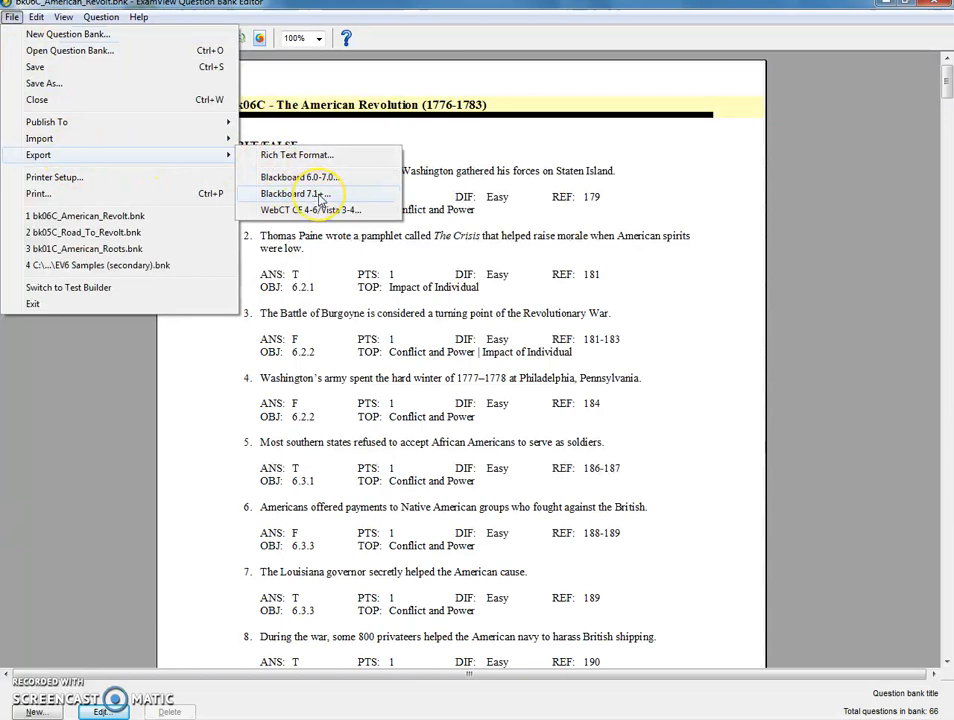
pyautogui.click(320, 197)
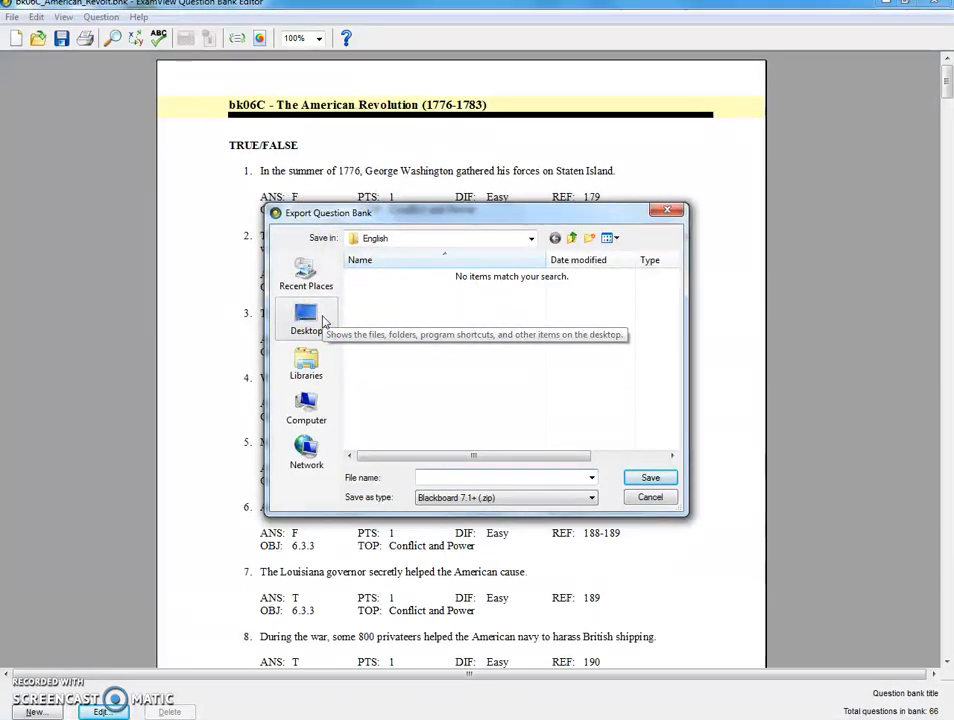
pyautogui.click(323, 320)
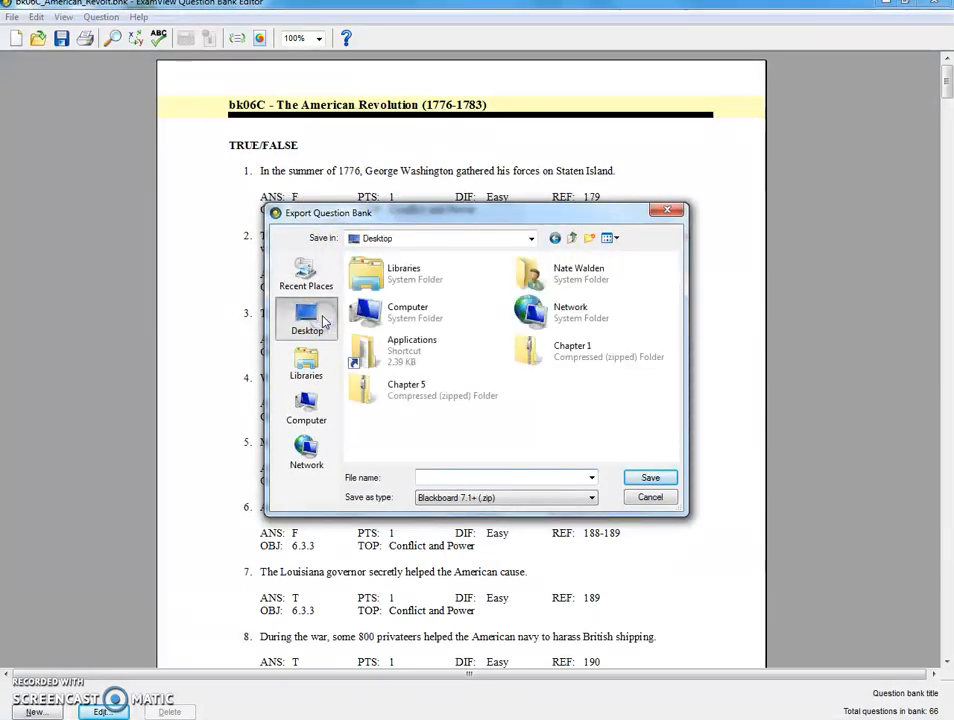
pyautogui.click(447, 469)
pyautogui.write('Chapter')
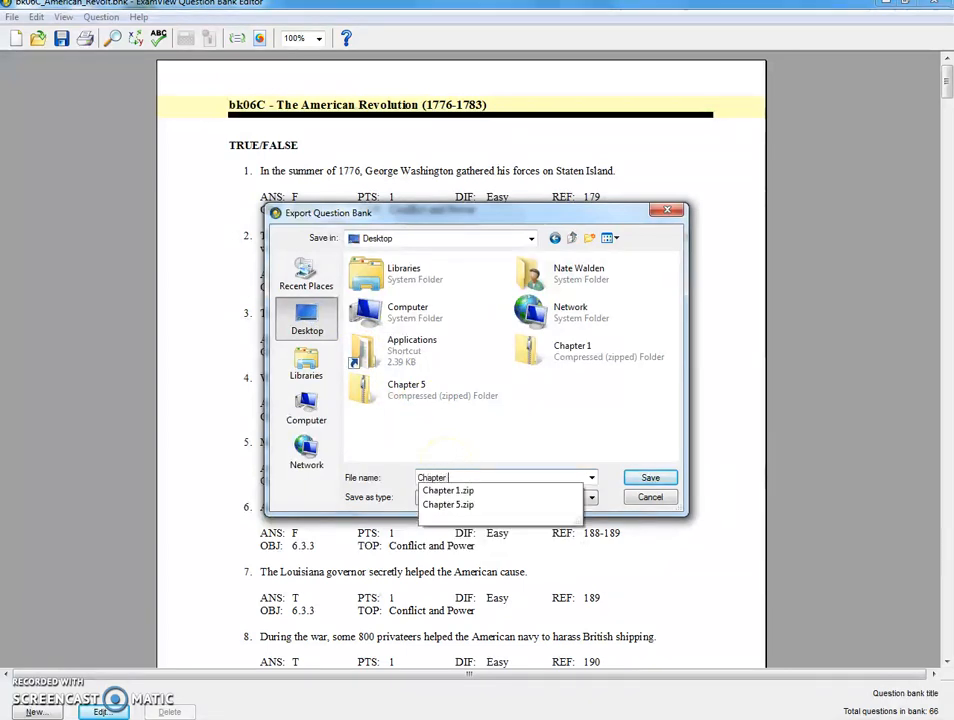
pyautogui.write(' 6')
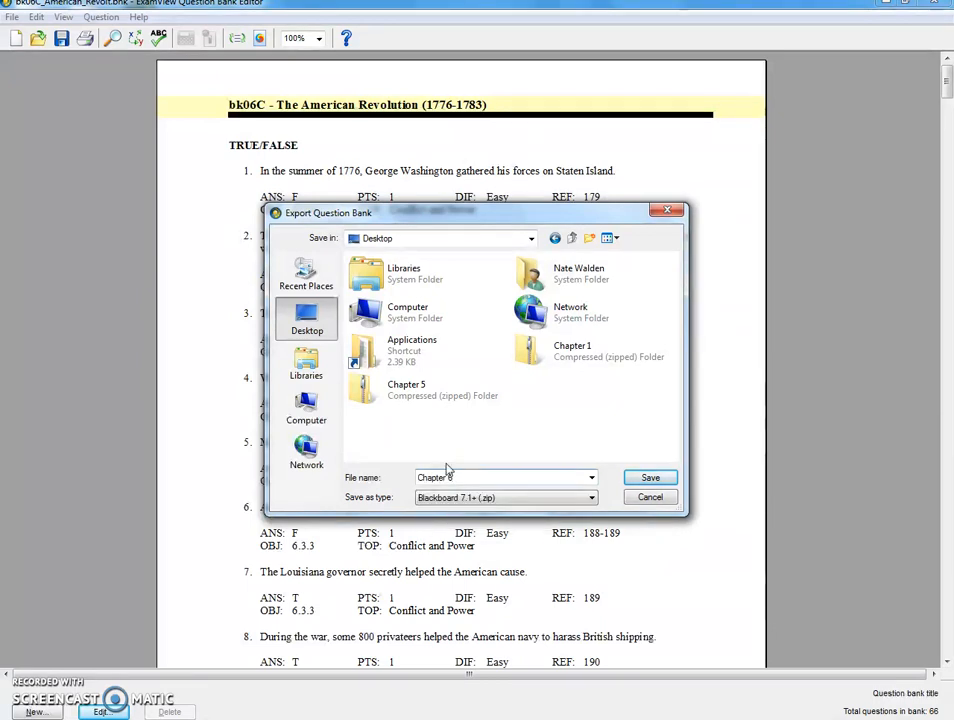
pyautogui.click(650, 478)
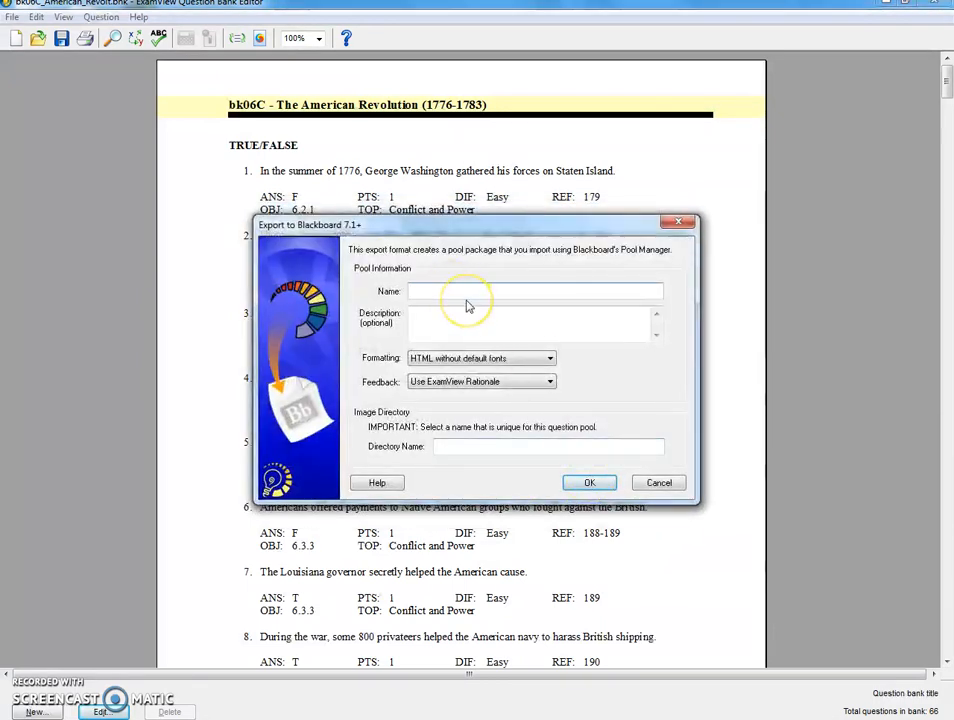
# Step: Set both the pool name and the image directory name to Chapter 6 and complete the Blackboard export
pyautogui.write('Chapter 6')
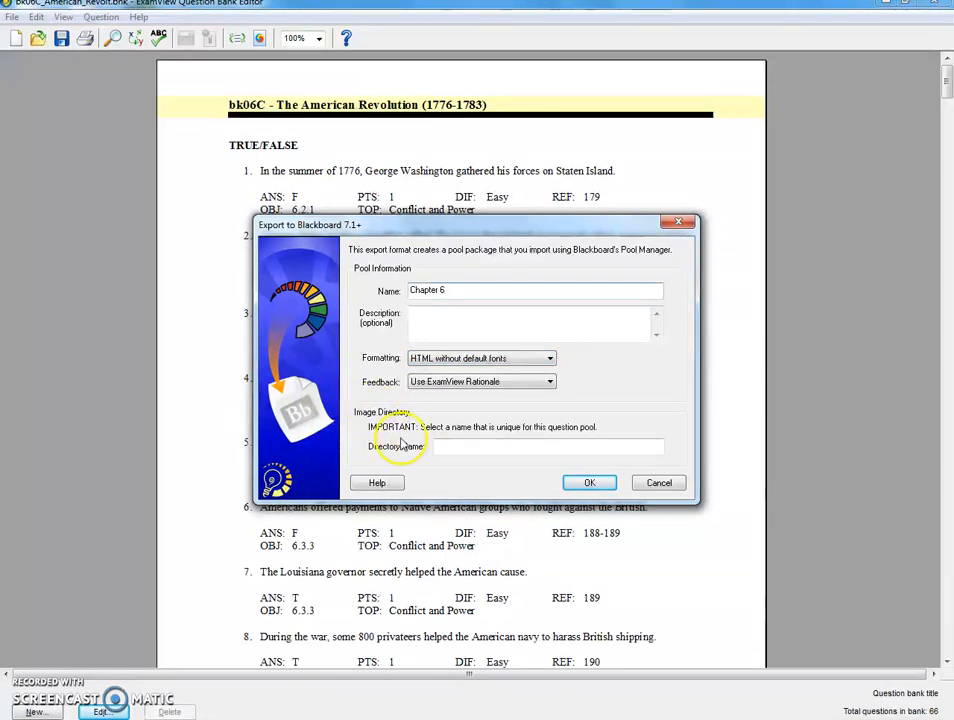
pyautogui.click(477, 447)
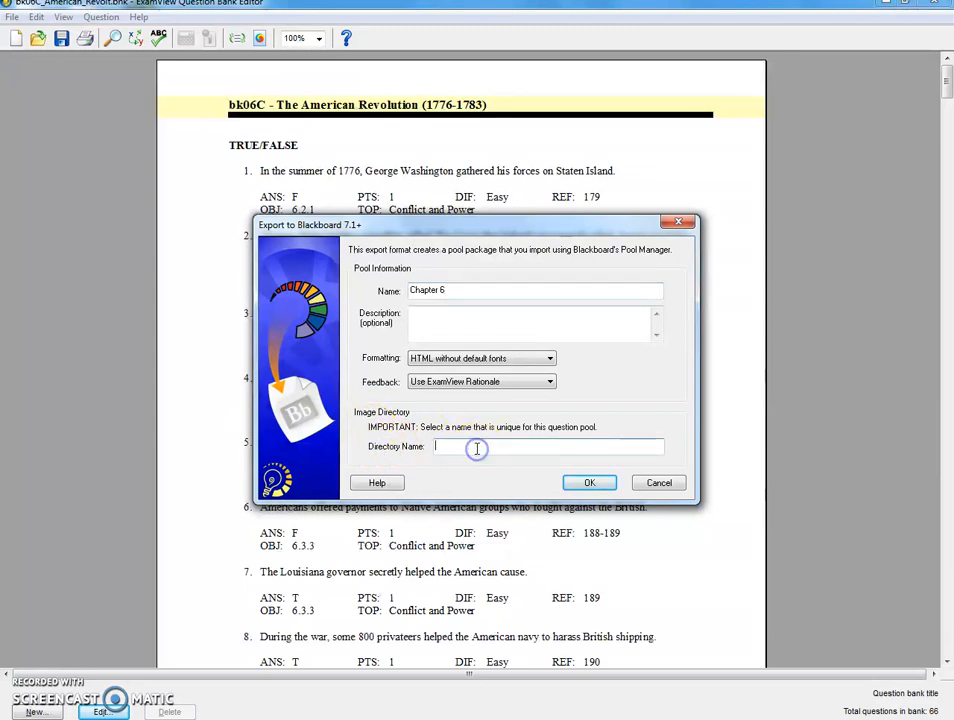
pyautogui.write('Chapter 6')
pyautogui.click(572, 482)
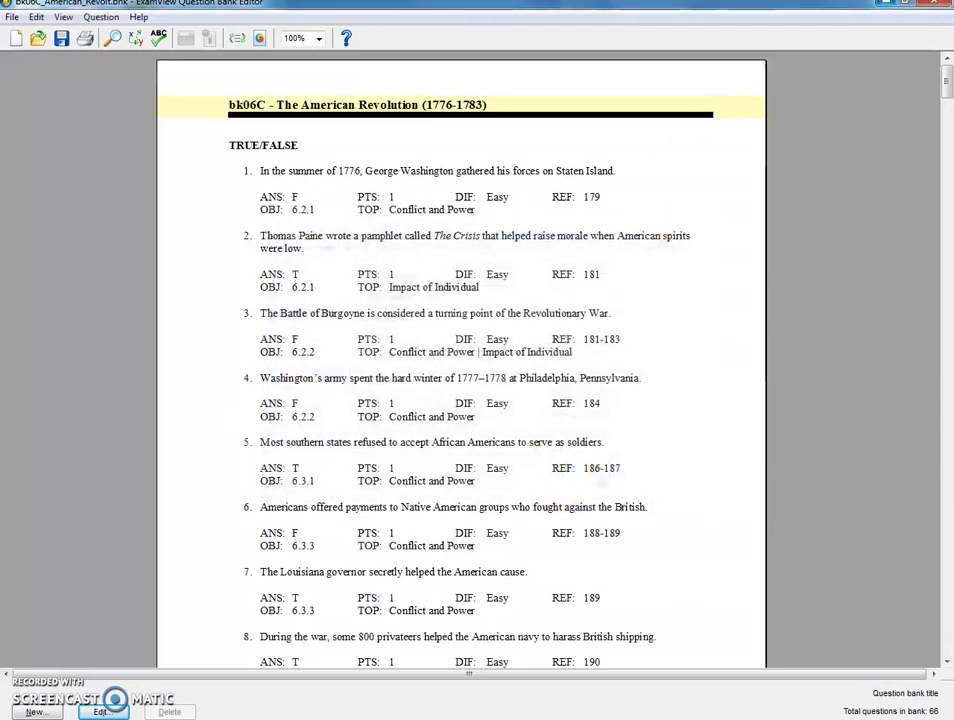
# Step: Minimize the question bank editor, switch to Canvas in Chrome, and open the Training 2018-19 course
pyautogui.click(886, 2)
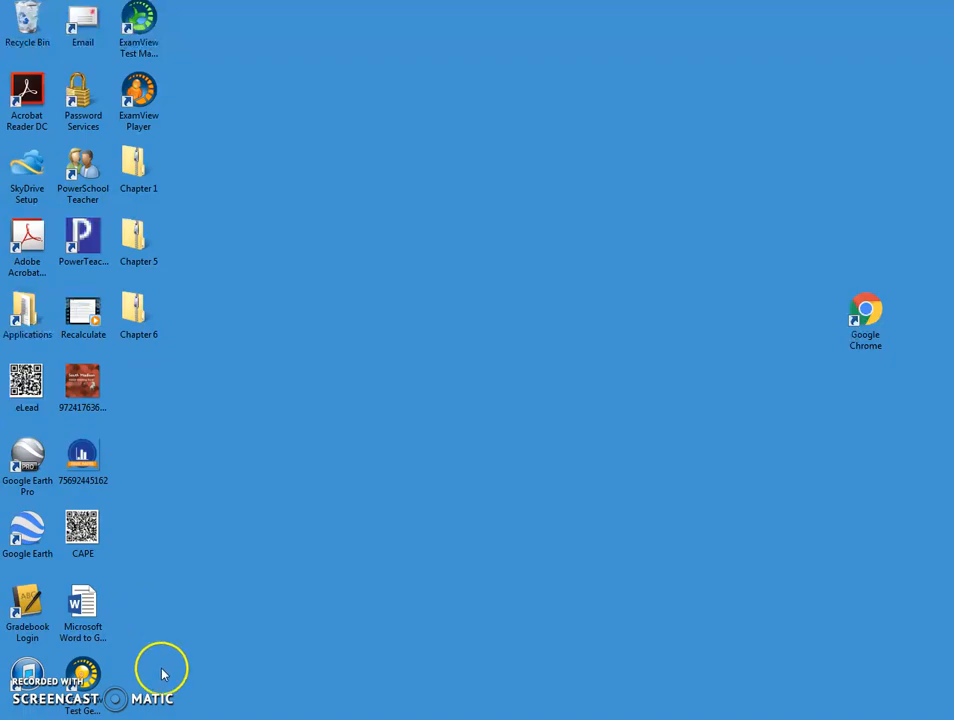
pyautogui.click(158, 718)
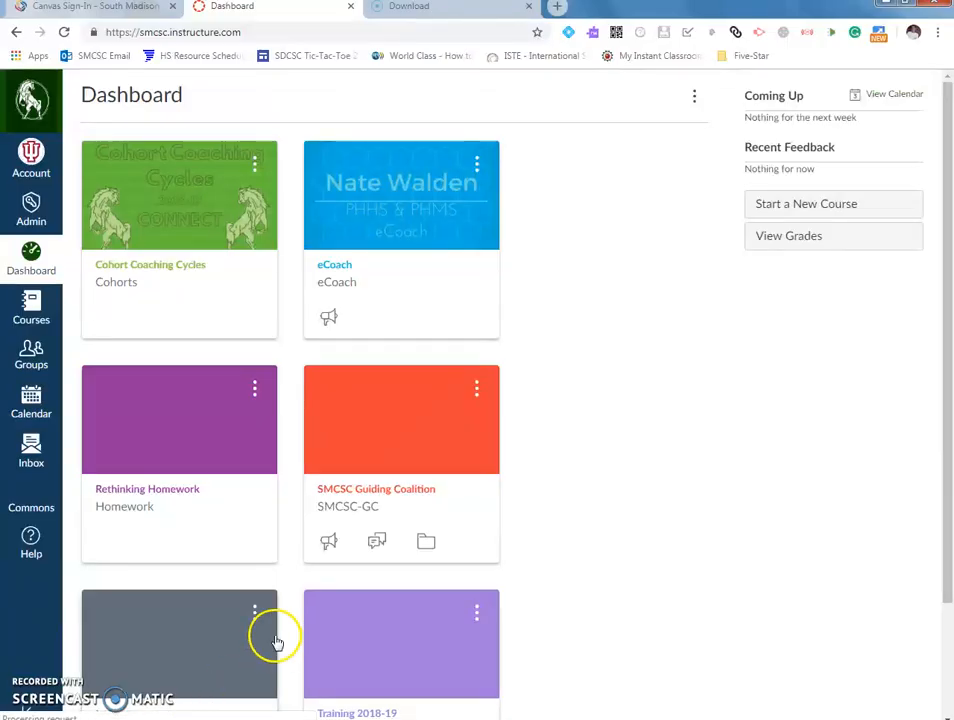
pyautogui.scroll(-2, 319, 575)
pyautogui.click(367, 576)
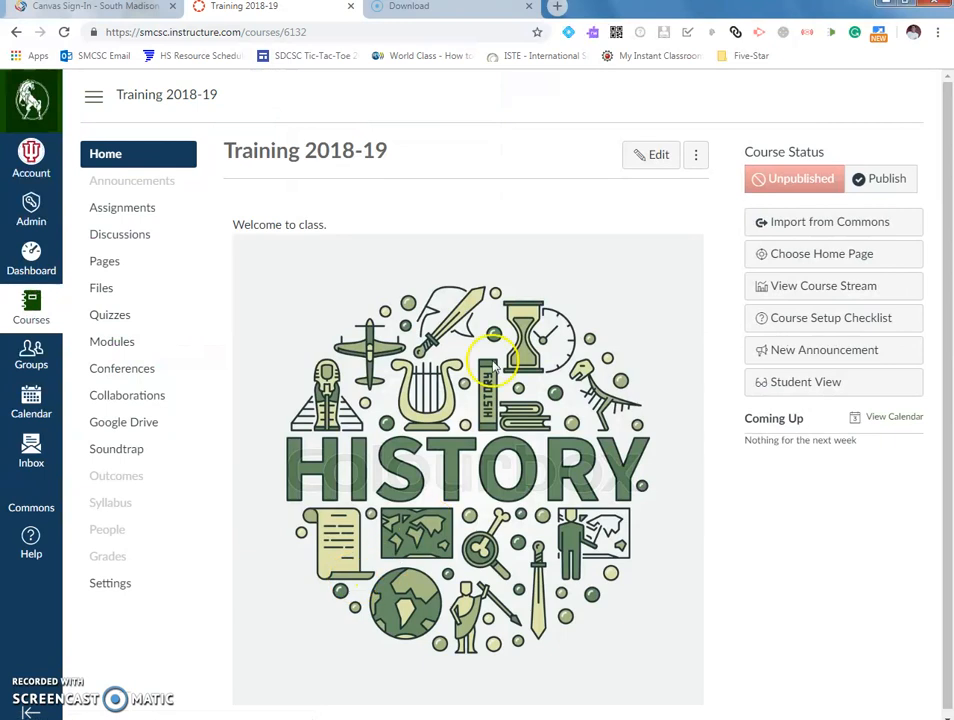
# Step: Open Import Course Content from the course settings and set the content type to Blackboard 6/7/8/9 export .zip file
pyautogui.click(113, 588)
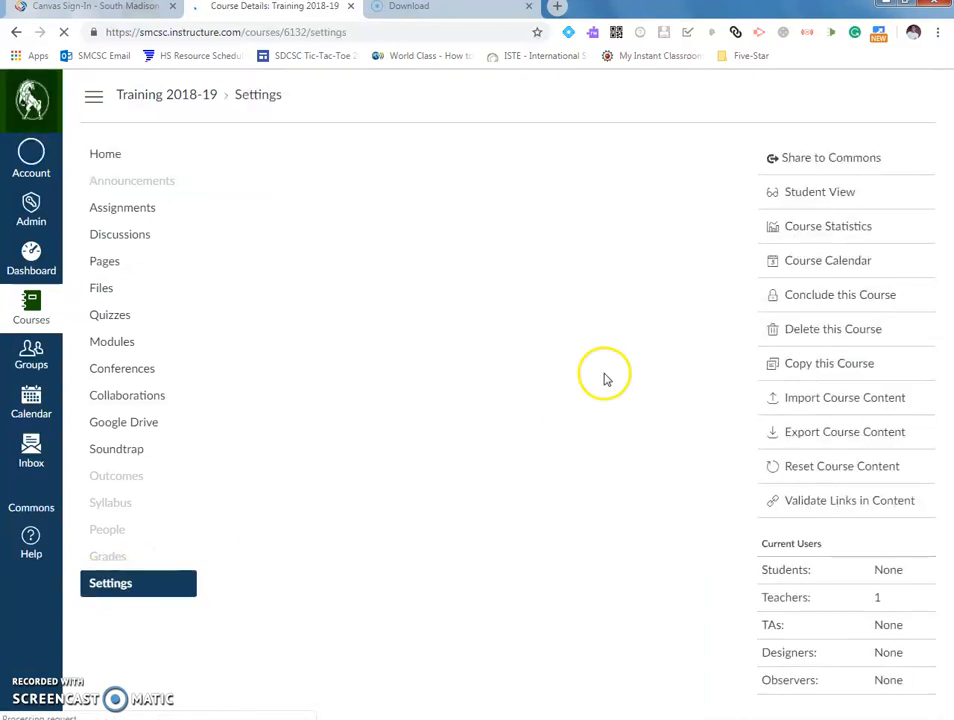
pyautogui.click(802, 402)
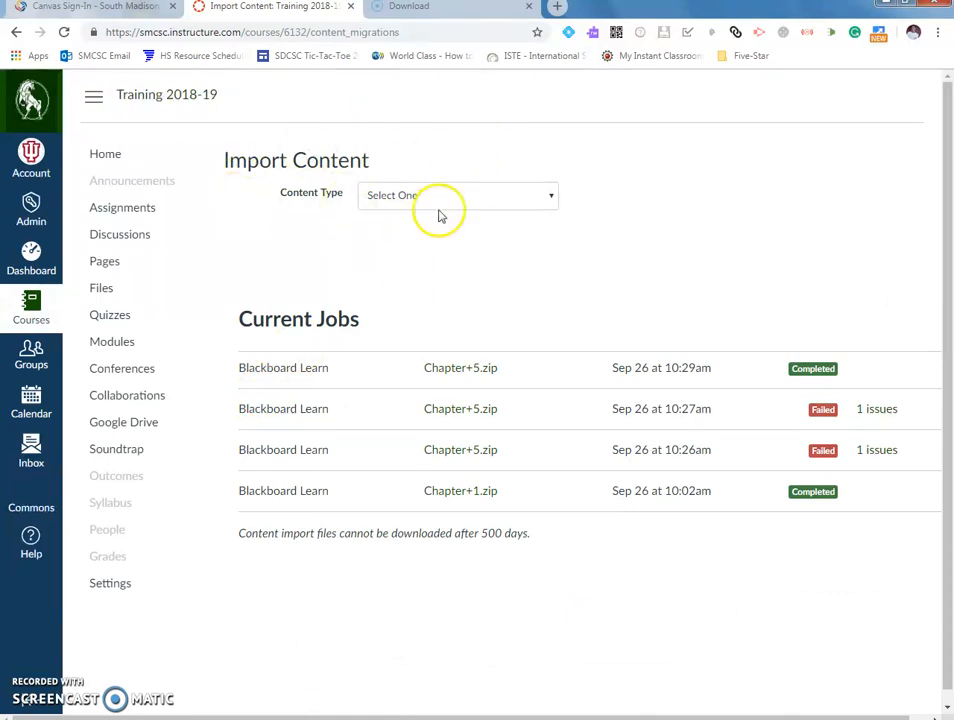
pyautogui.click(483, 198)
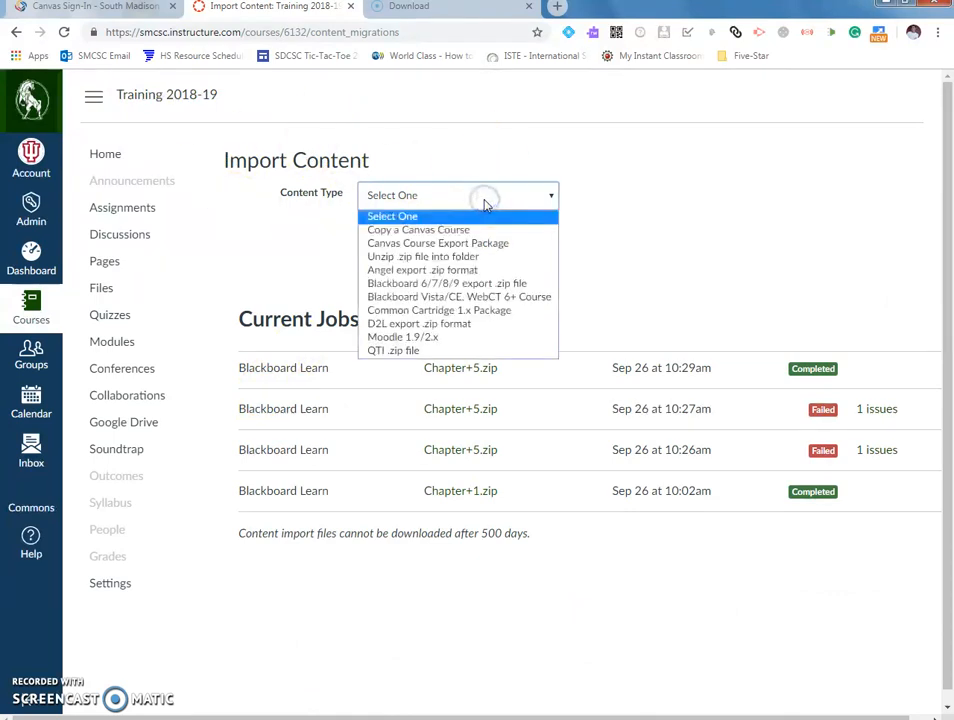
pyautogui.click(447, 285)
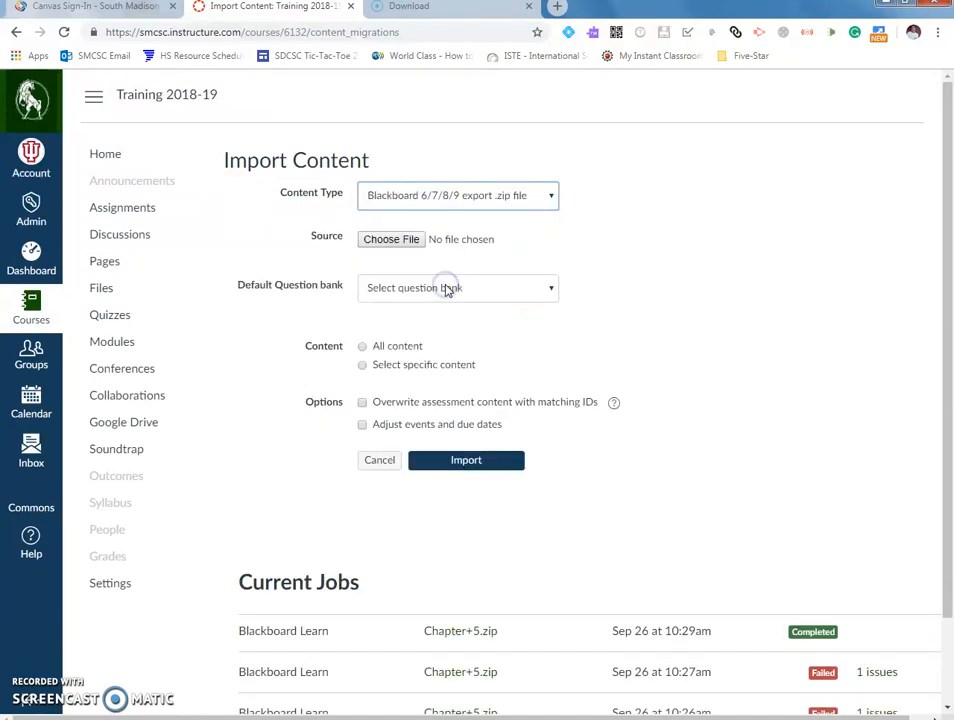
# Step: Choose the Chapter 6 zip file from the Desktop as the import source
pyautogui.click(400, 243)
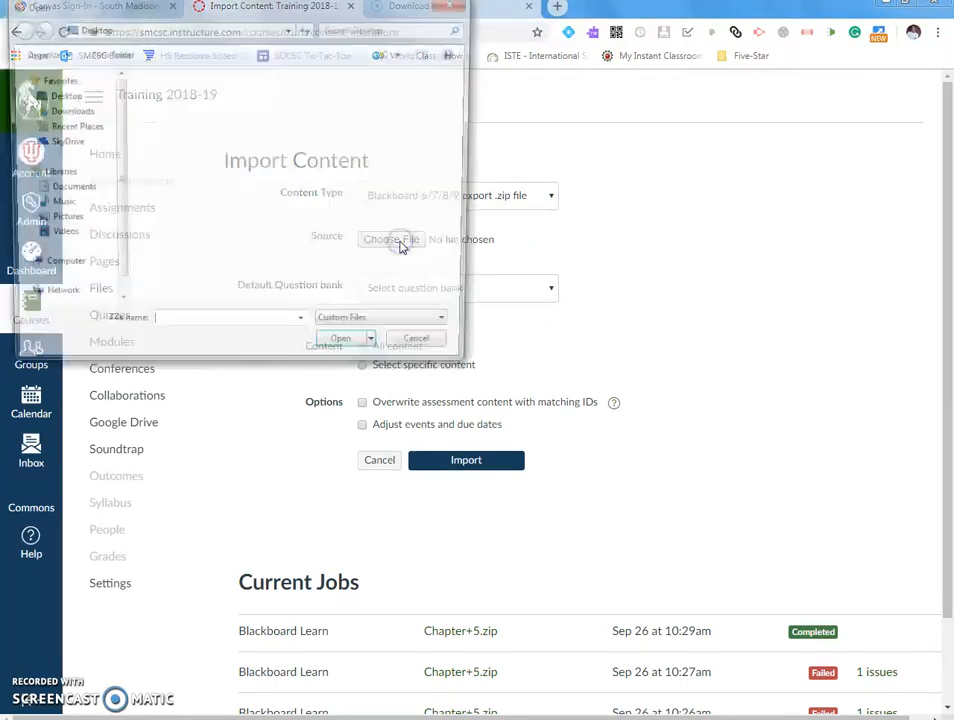
pyautogui.moveTo(464, 183); pyautogui.dragTo(464, 256)
pyautogui.click(228, 166)
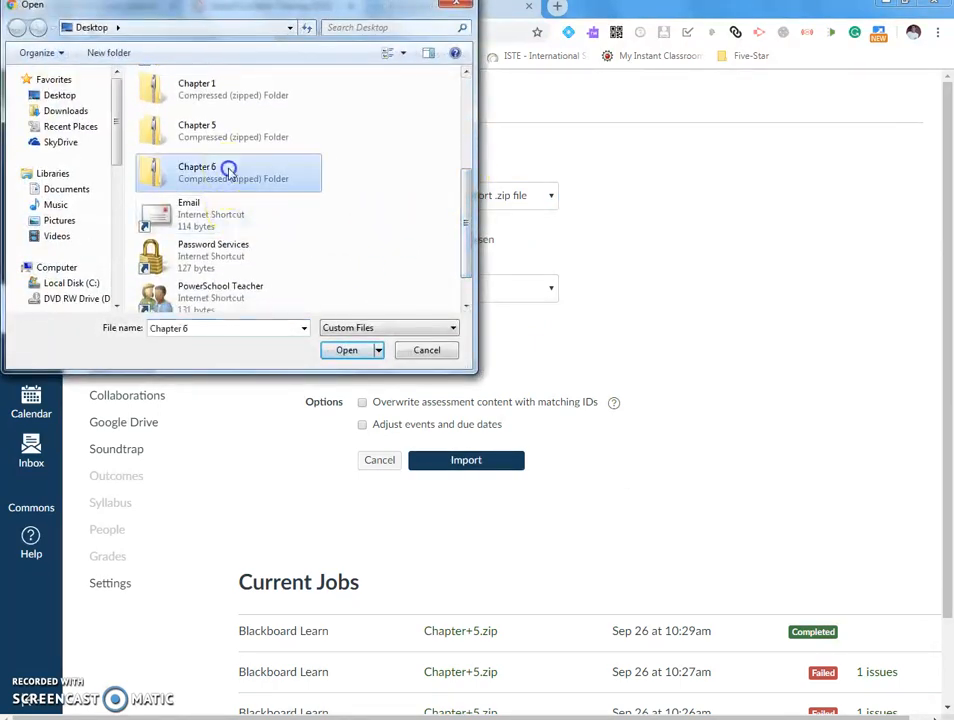
pyautogui.click(345, 352)
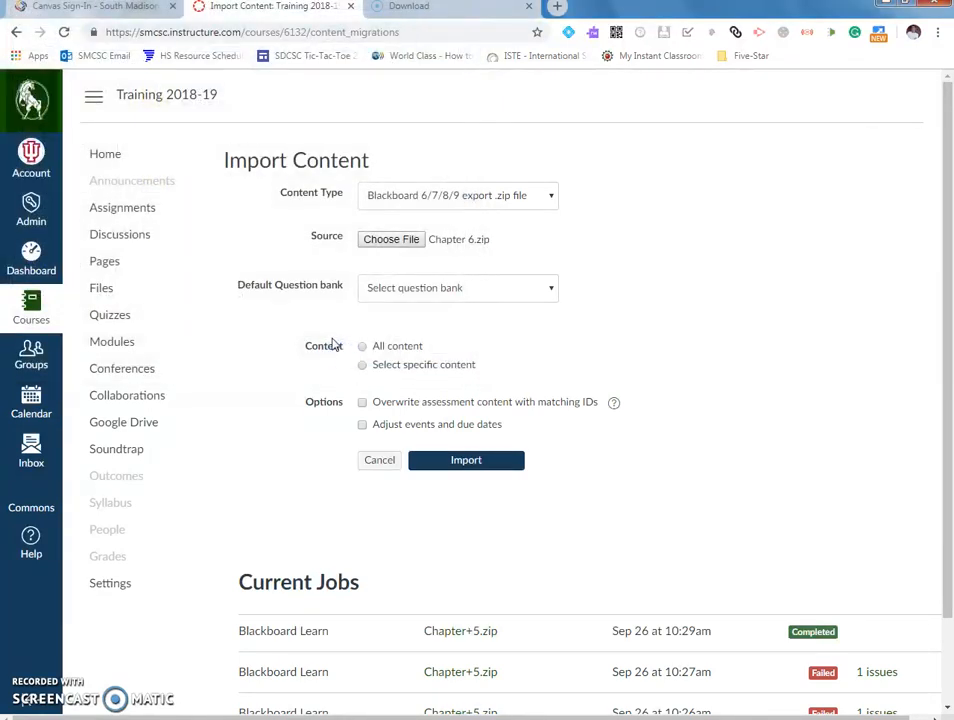
# Step: Create a new default question bank named Chapter 6, select all content, and run the import
pyautogui.click(448, 291)
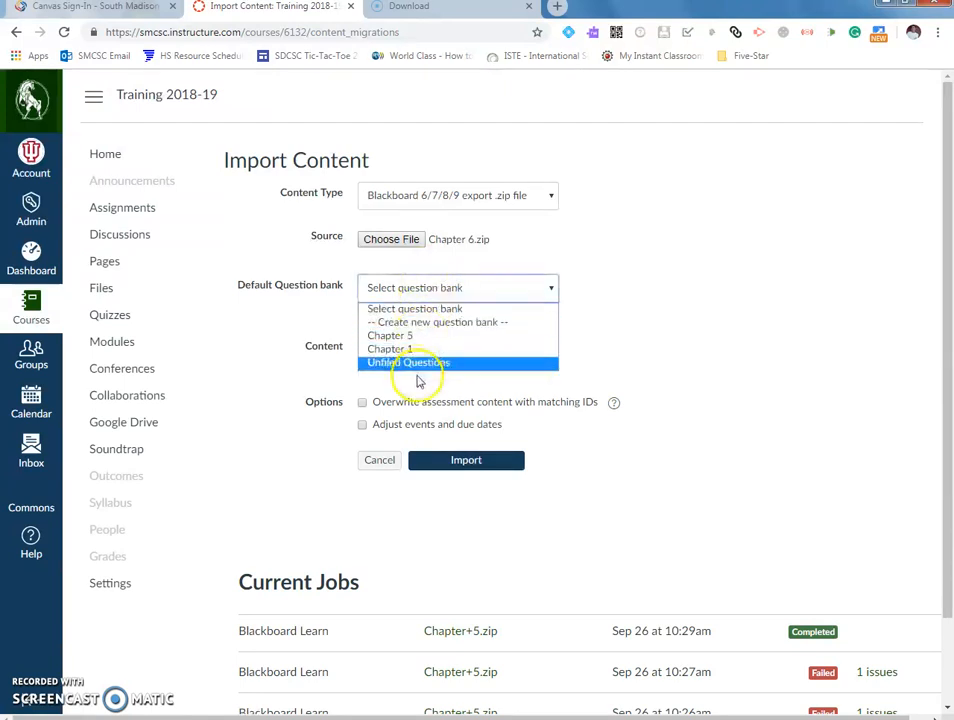
pyautogui.click(426, 322)
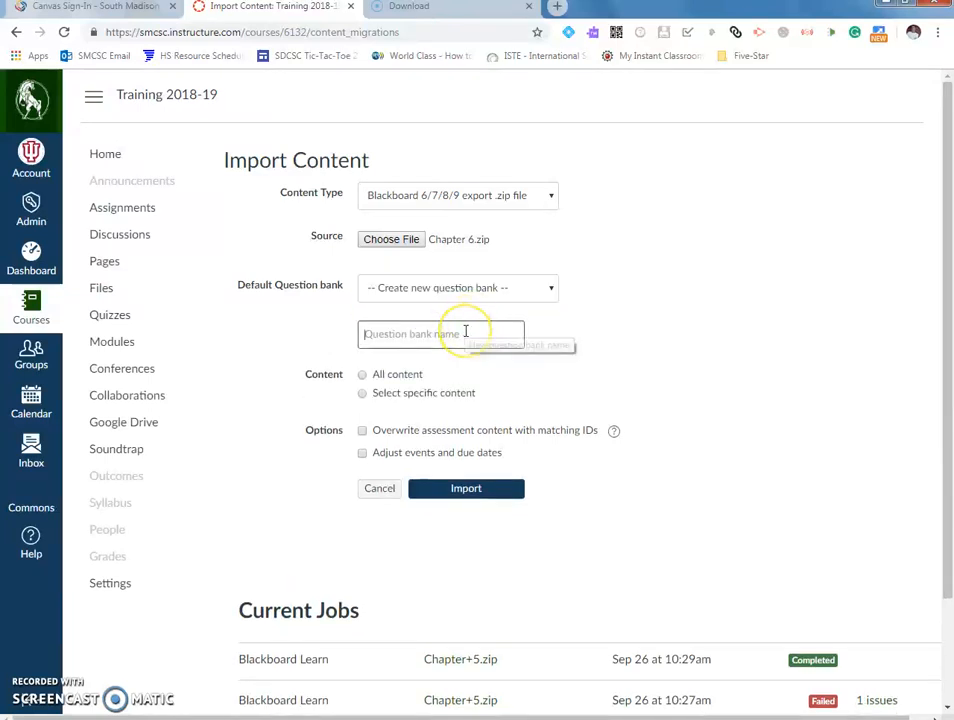
pyautogui.write('Chapter 6')
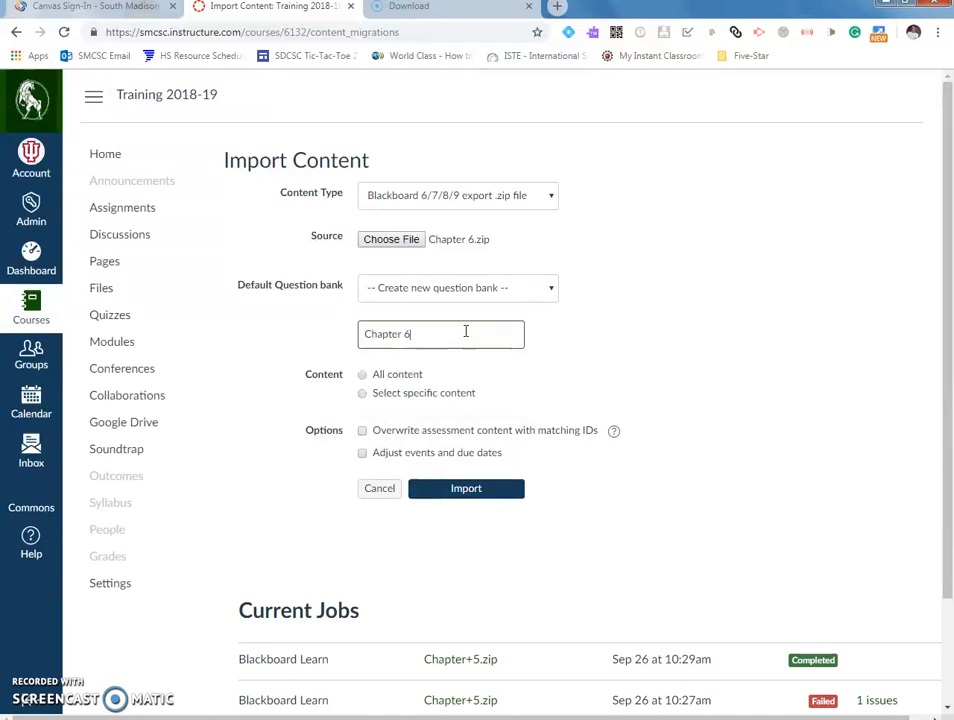
pyautogui.click(364, 376)
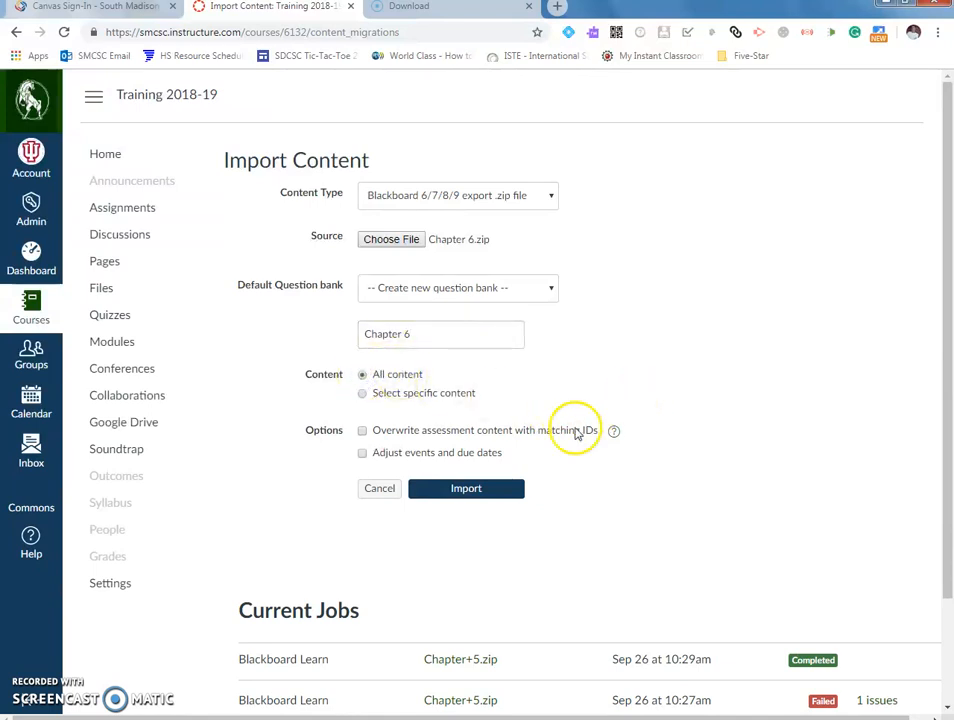
pyautogui.click(477, 492)
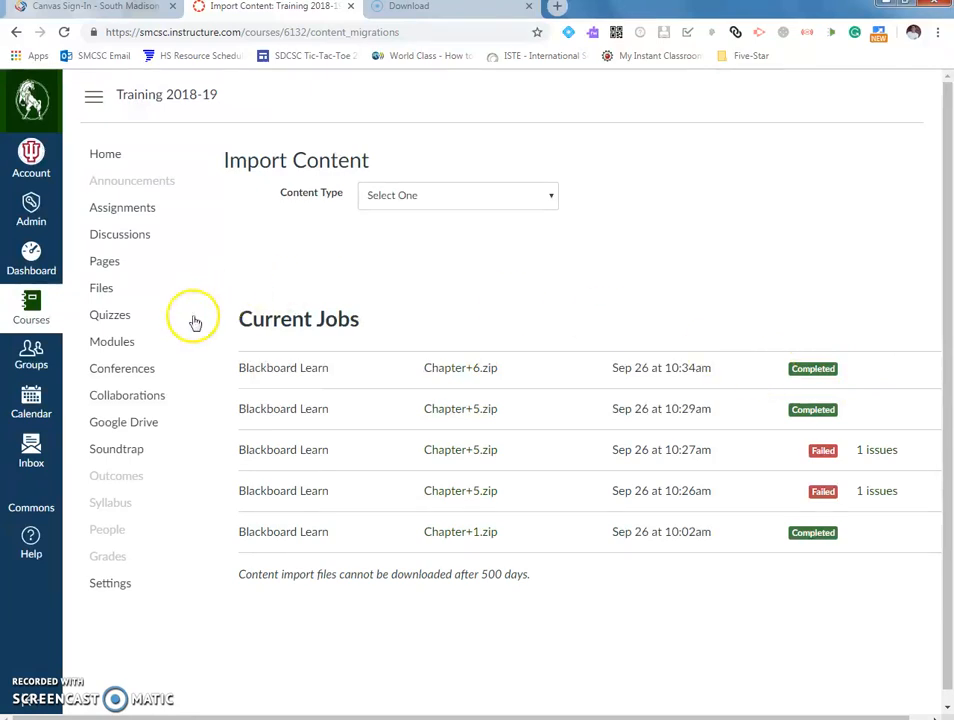
# Step: Open the imported Chapter 6 question bank from the course's quiz question banks
pyautogui.click(116, 322)
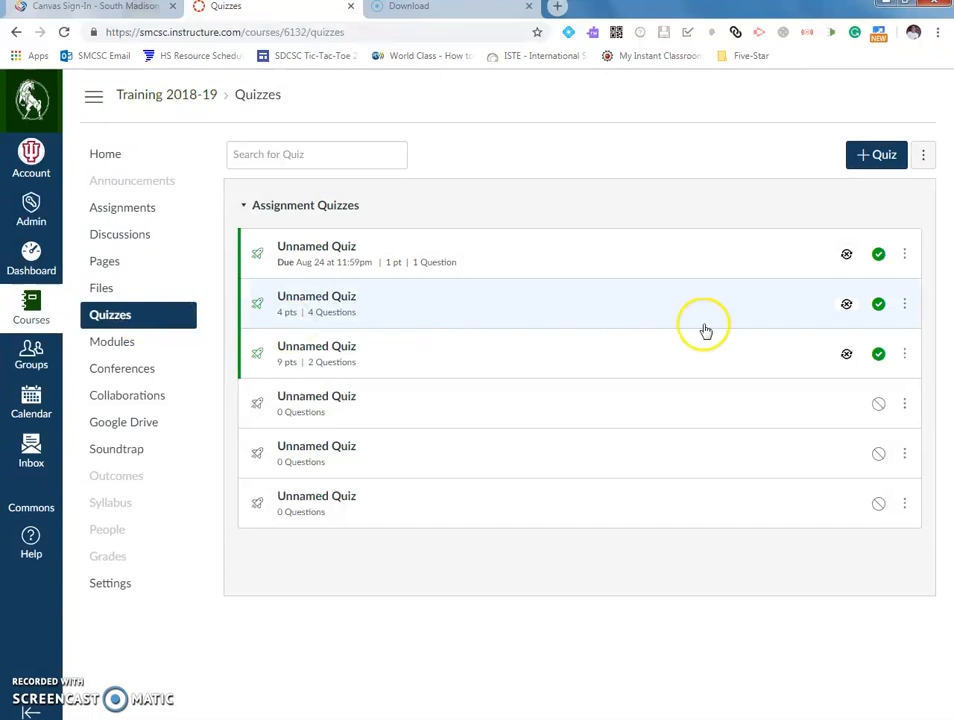
pyautogui.click(924, 158)
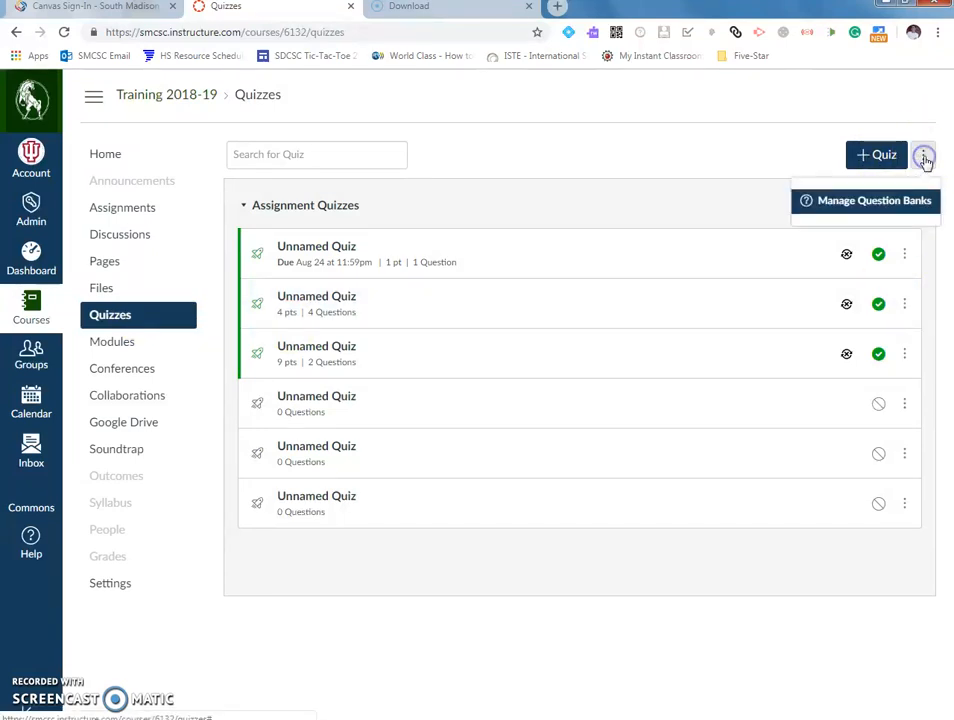
pyautogui.click(864, 203)
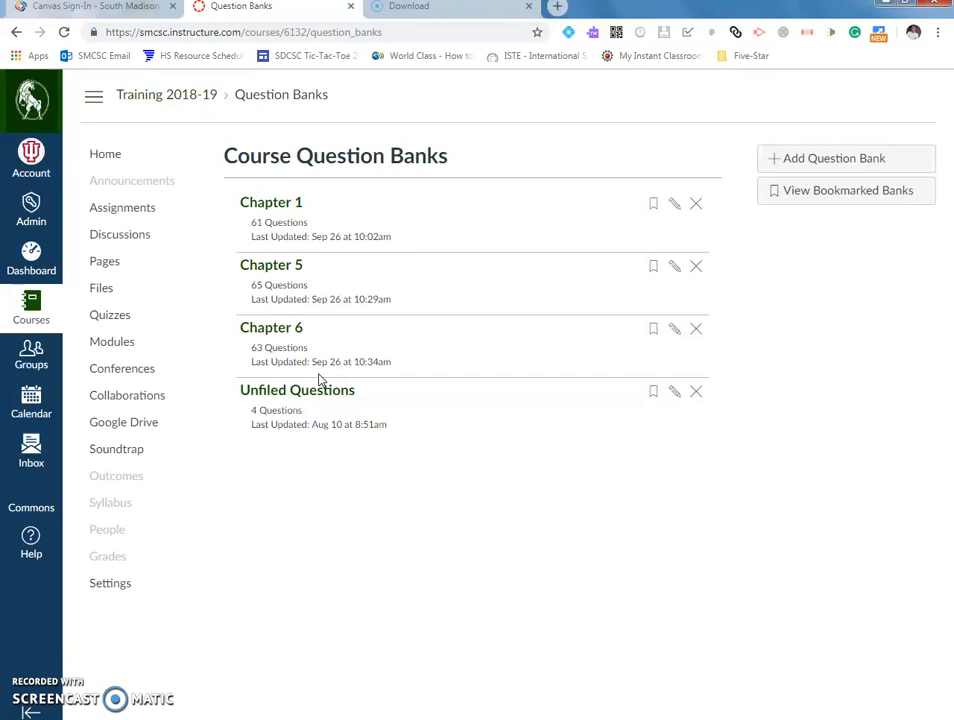
pyautogui.click(273, 330)
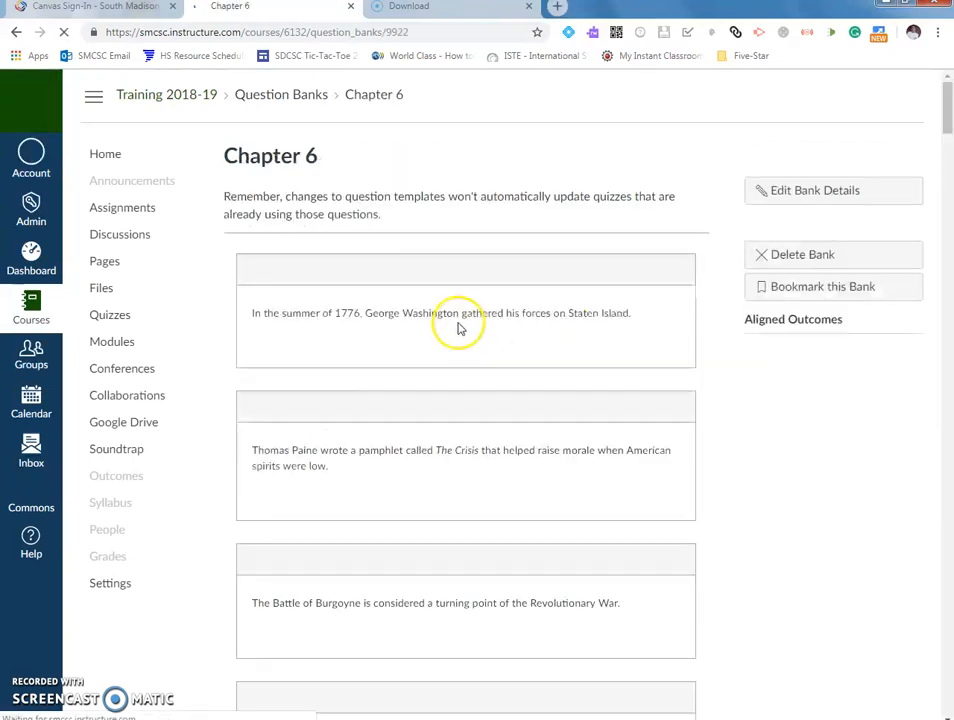
# Step: Examine the imported Chapter 6 questions, including those with text boxes, time lines and charts, down to the end of the list
pyautogui.scroll(-2, 543, 324)
pyautogui.scroll(-17, 543, 324)
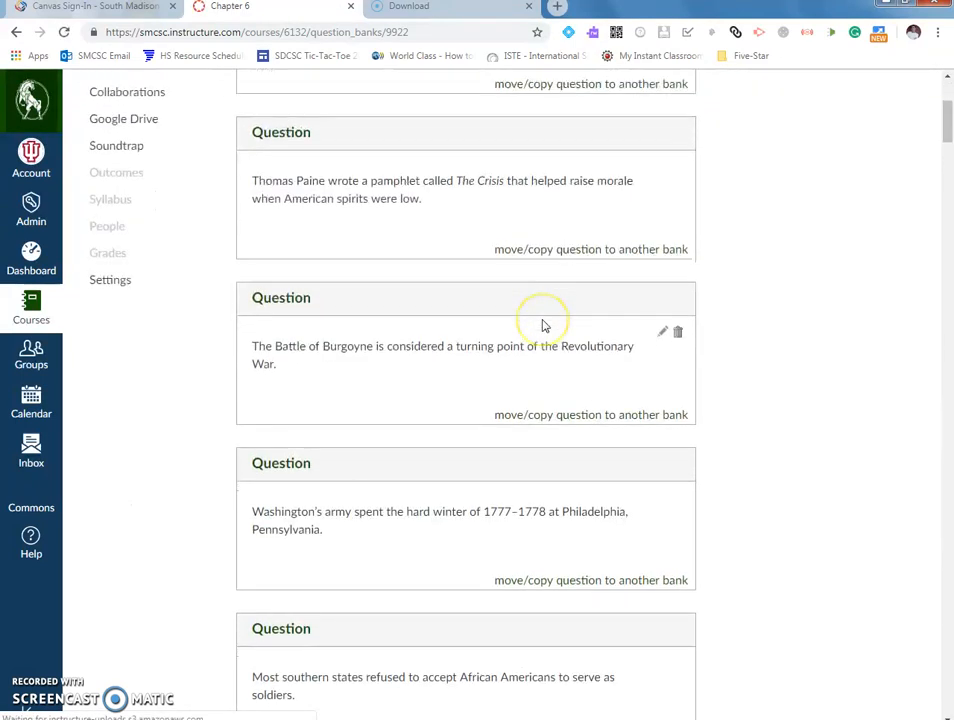
pyautogui.scroll(-4, 543, 324)
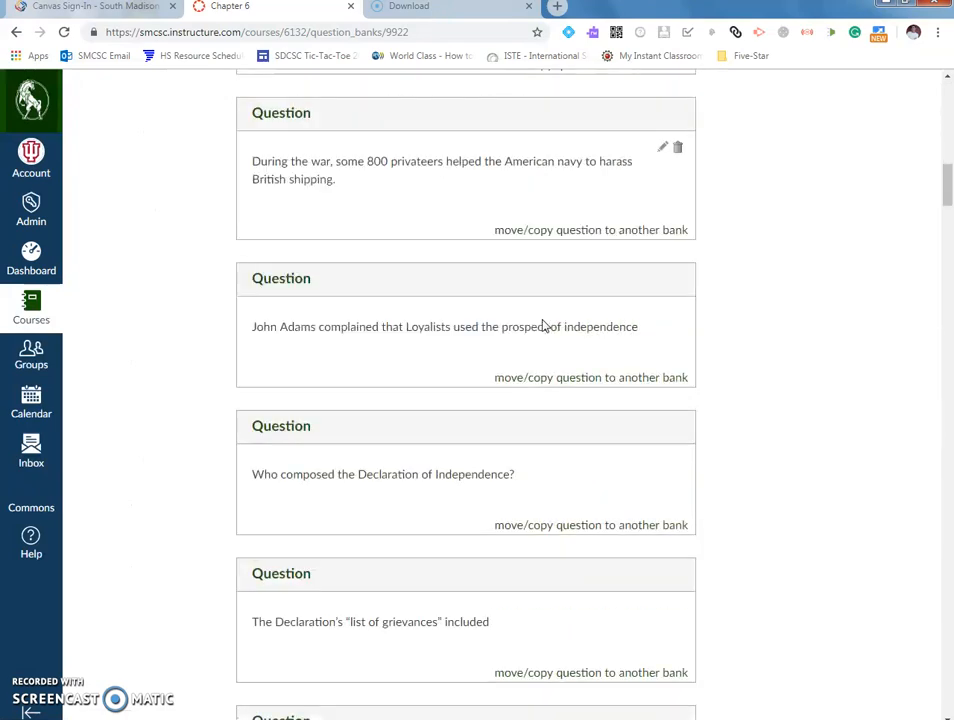
pyautogui.moveTo(945, 207); pyautogui.dragTo(948, 500)
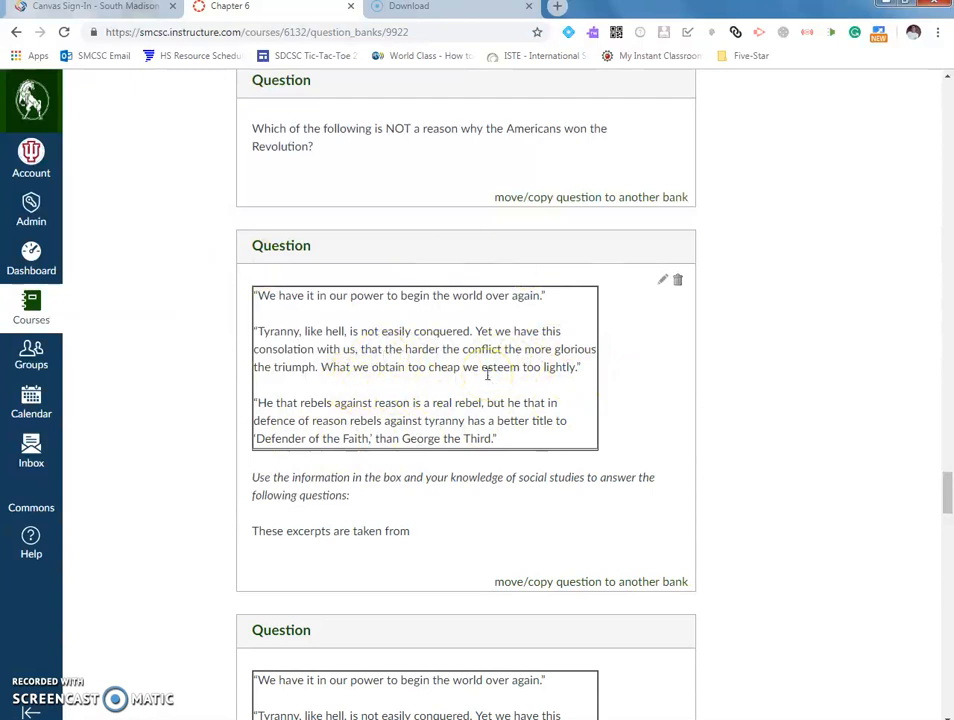
pyautogui.scroll(-3, 489, 381)
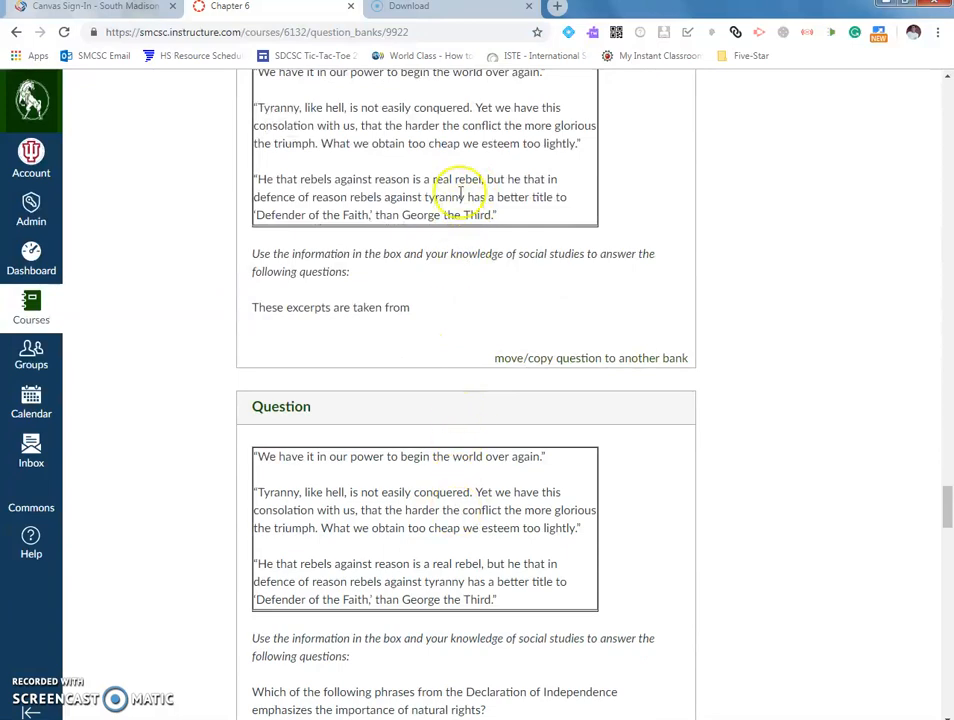
pyautogui.scroll(-7, 471, 493)
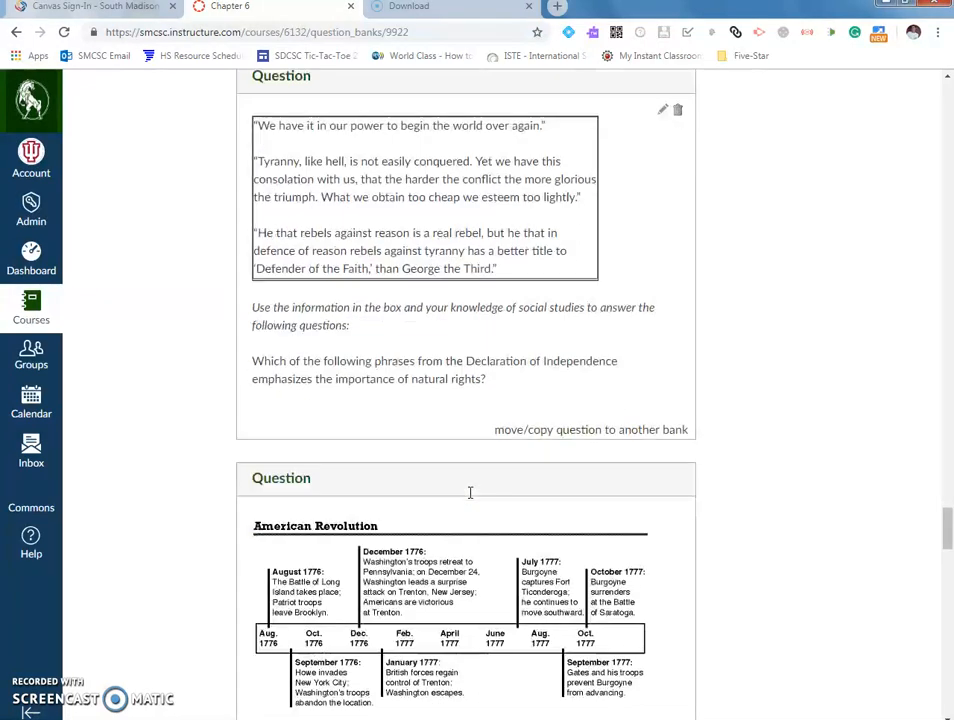
pyautogui.scroll(6, 471, 498)
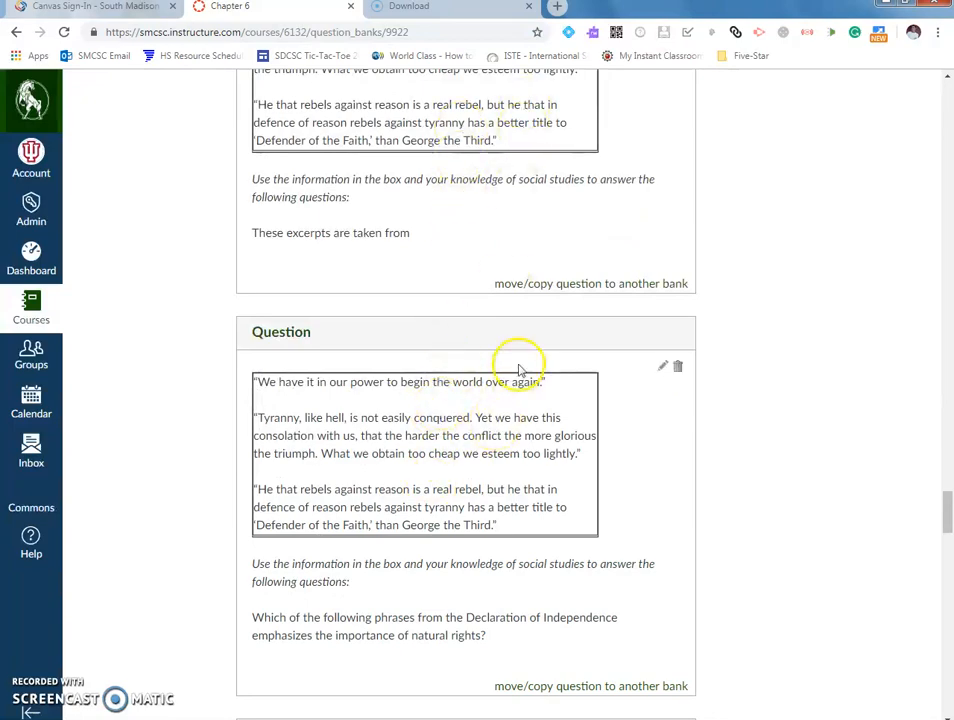
pyautogui.scroll(-10, 486, 400)
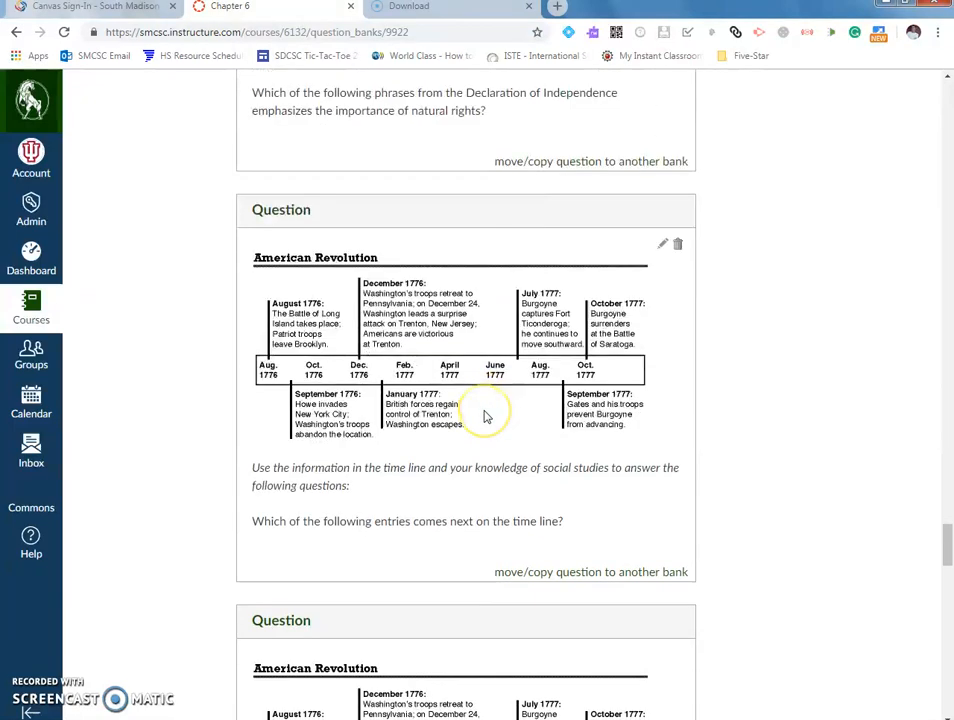
pyautogui.scroll(-10, 486, 416)
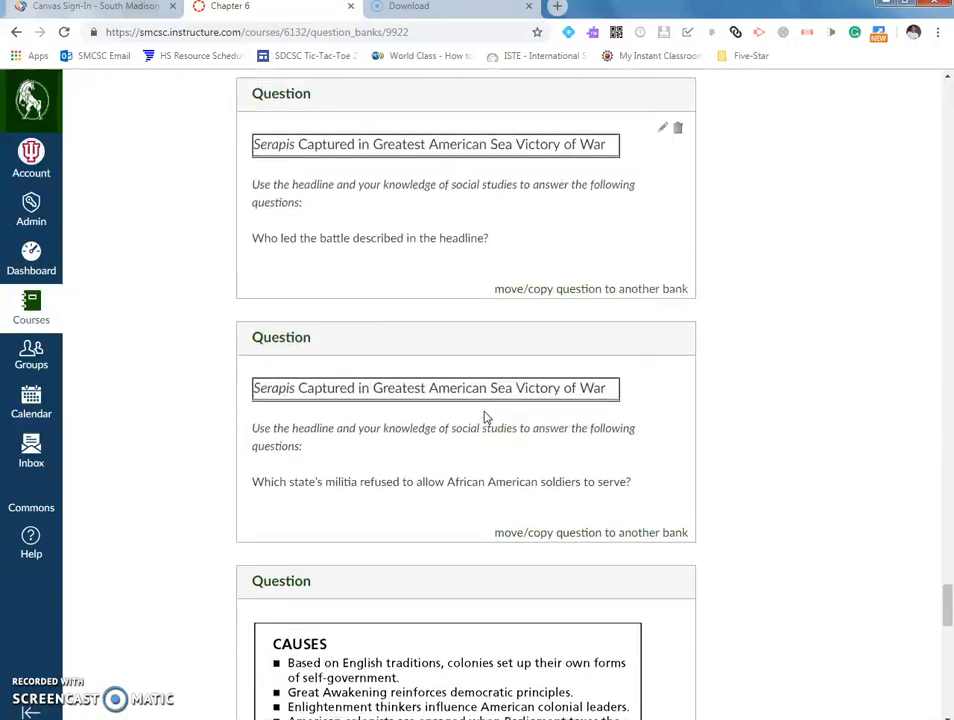
pyautogui.scroll(-14, 486, 418)
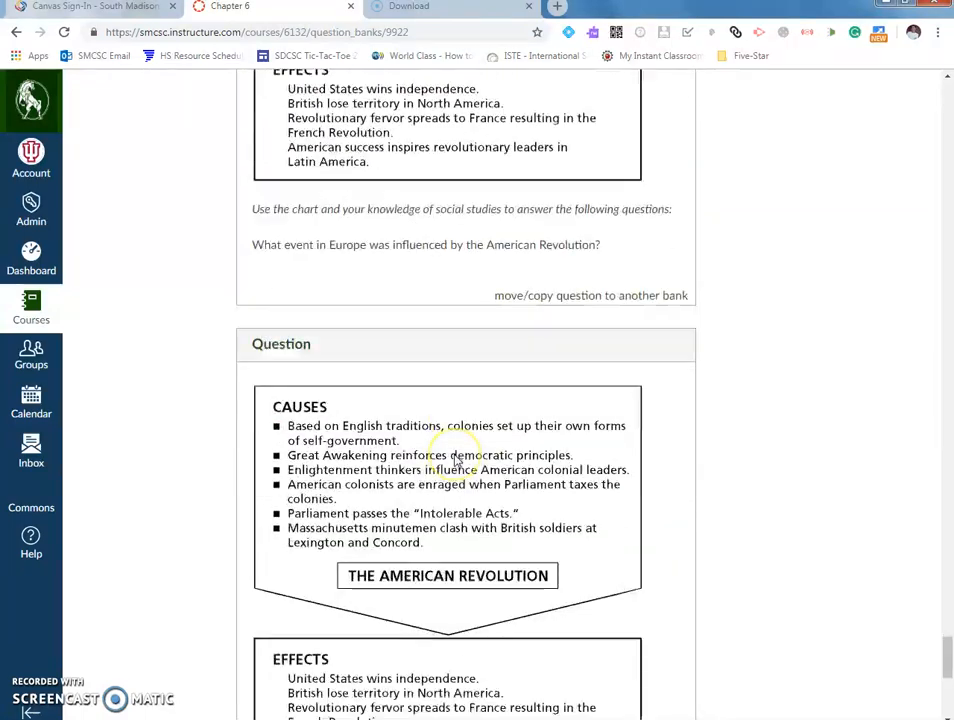
pyautogui.scroll(-4, 456, 459)
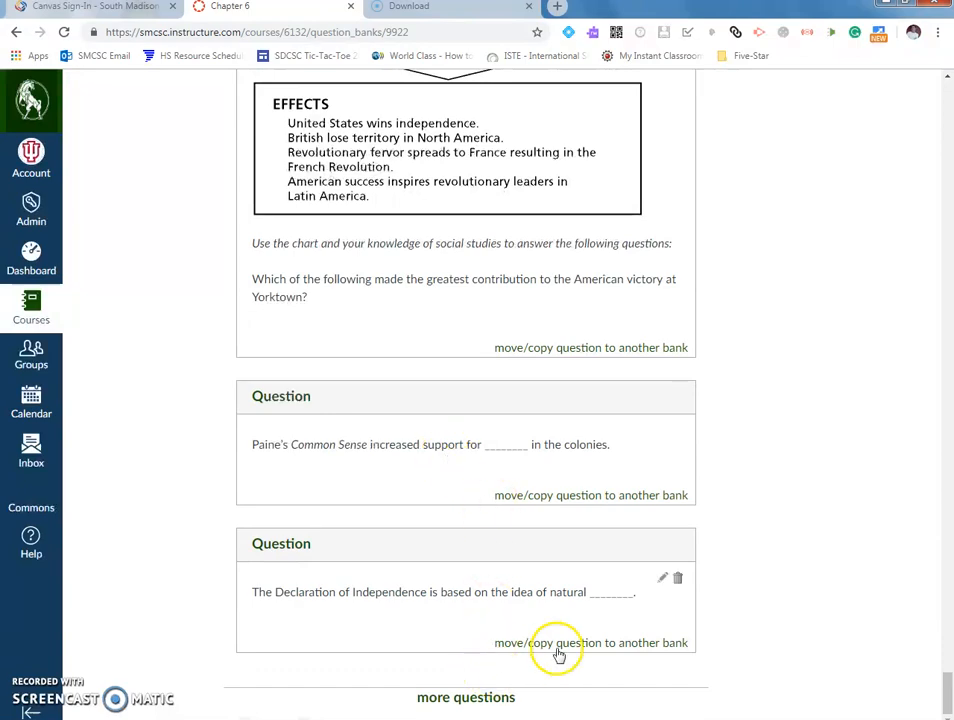
pyautogui.scroll(11, 432, 443)
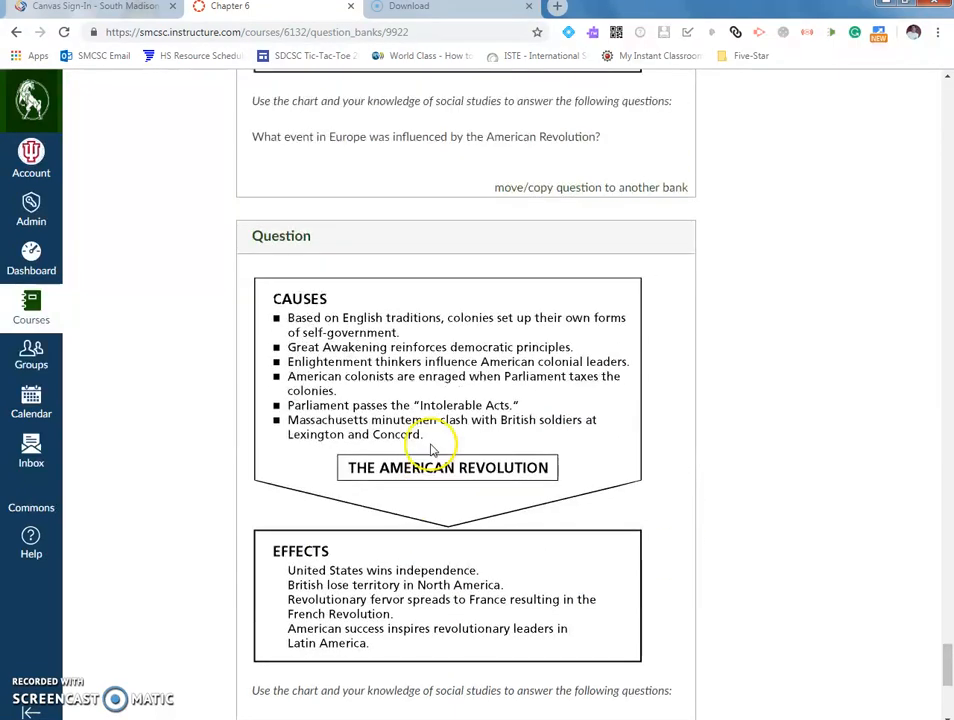
pyautogui.scroll(8, 432, 450)
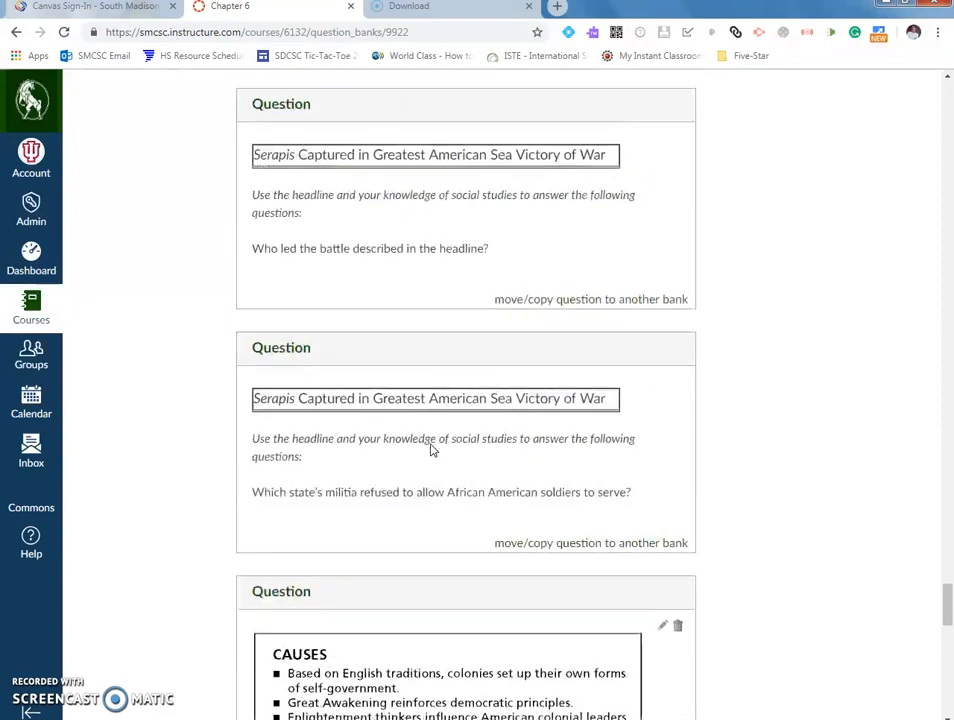
# Step: Open the question "Who led the battle described in the headline?" for editing, check its answer choices and correct answer, and update the question
pyautogui.click(465, 425)
pyautogui.moveTo(537, 328)
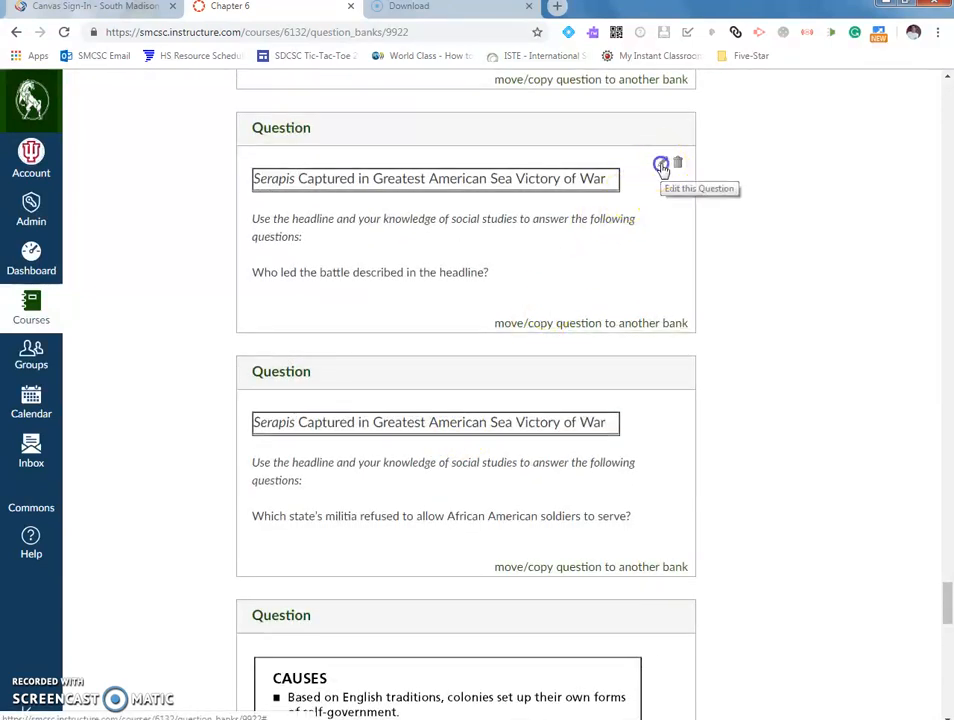
pyautogui.click(661, 166)
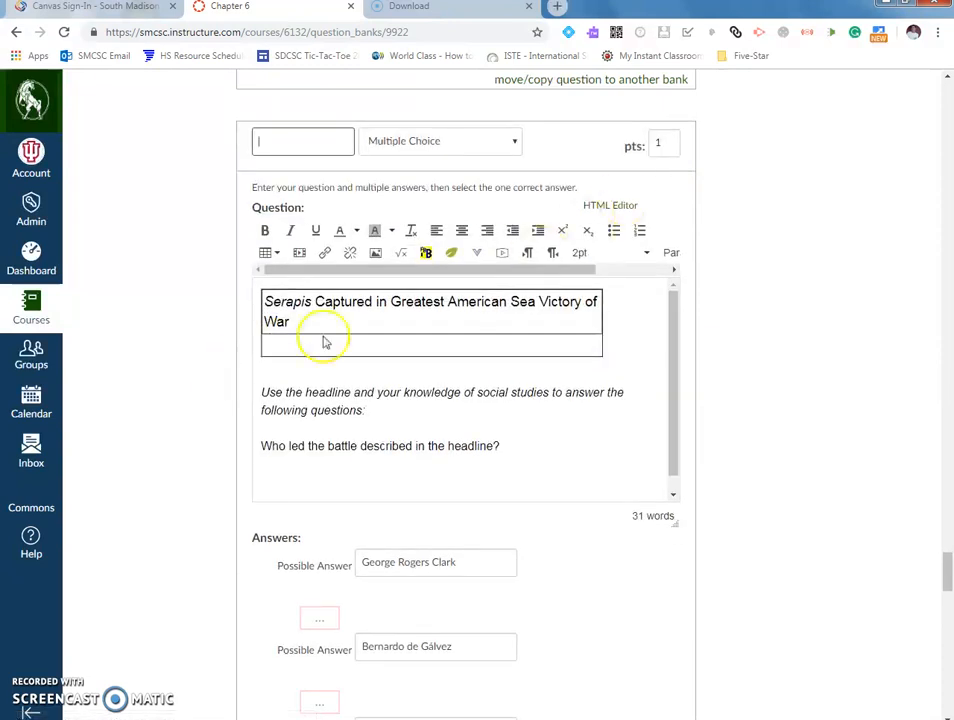
pyautogui.scroll(-1, 755, 486)
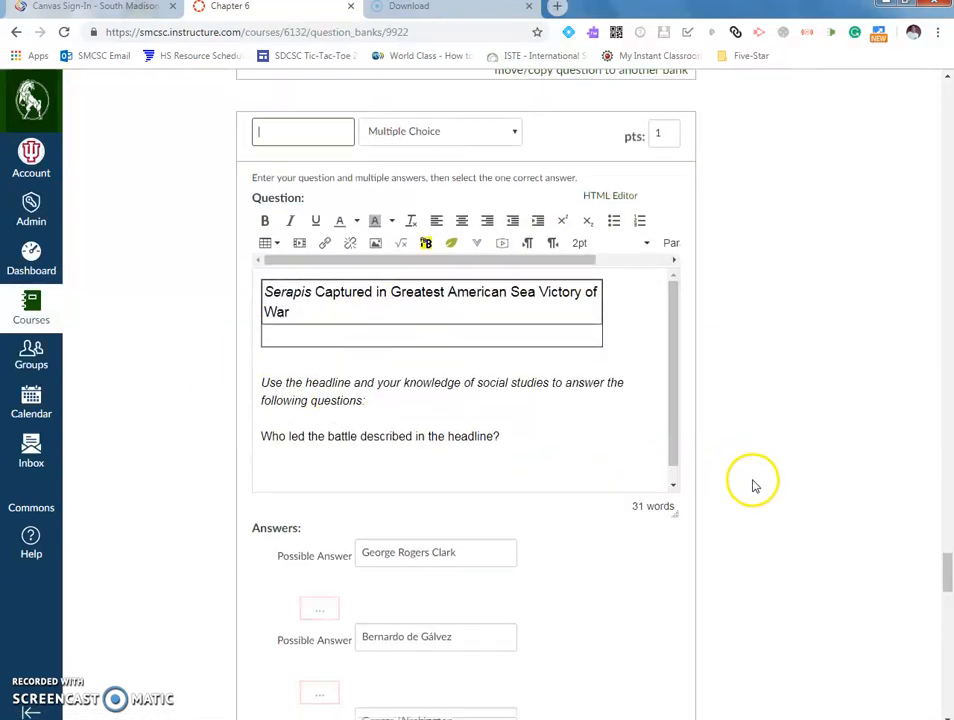
pyautogui.scroll(-3, 755, 486)
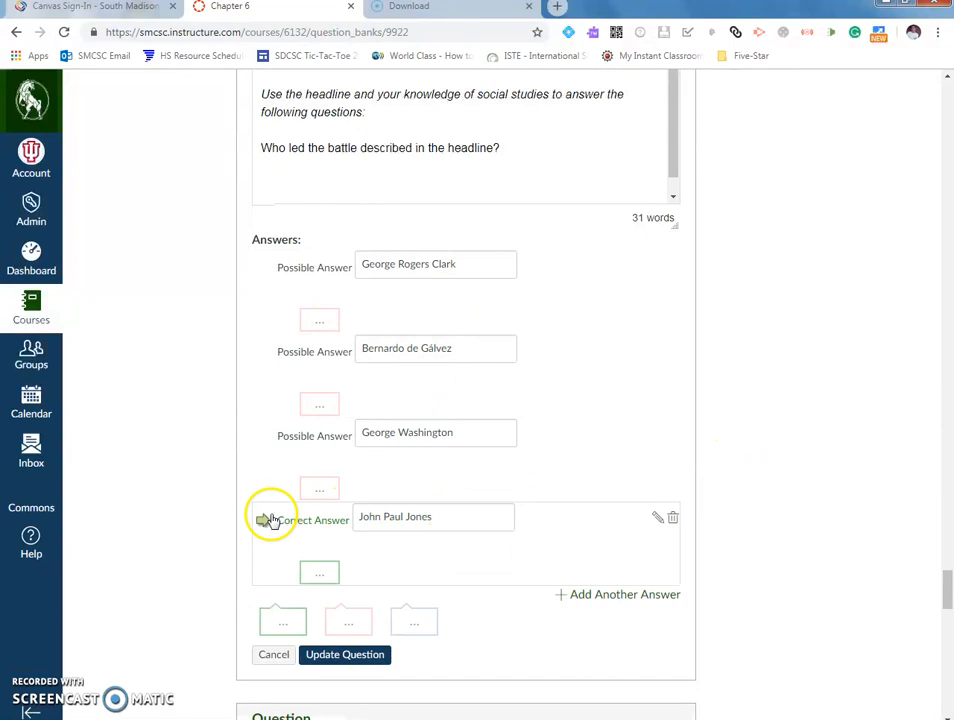
pyautogui.scroll(-3, 598, 524)
pyautogui.scroll(3, 595, 525)
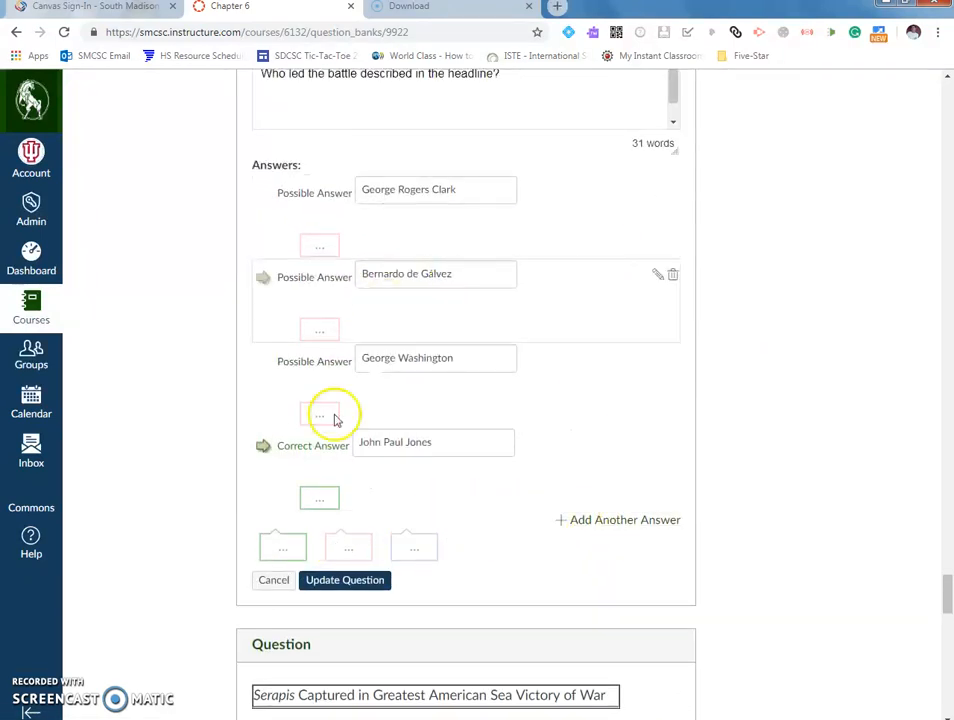
pyautogui.scroll(5, 507, 479)
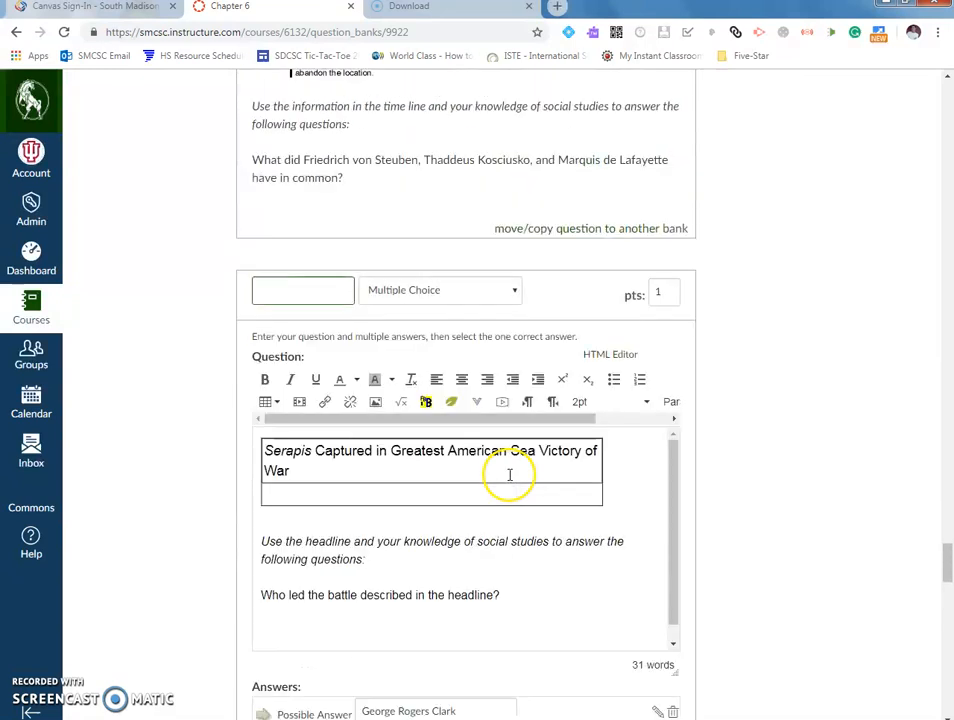
pyautogui.scroll(-5, 680, 564)
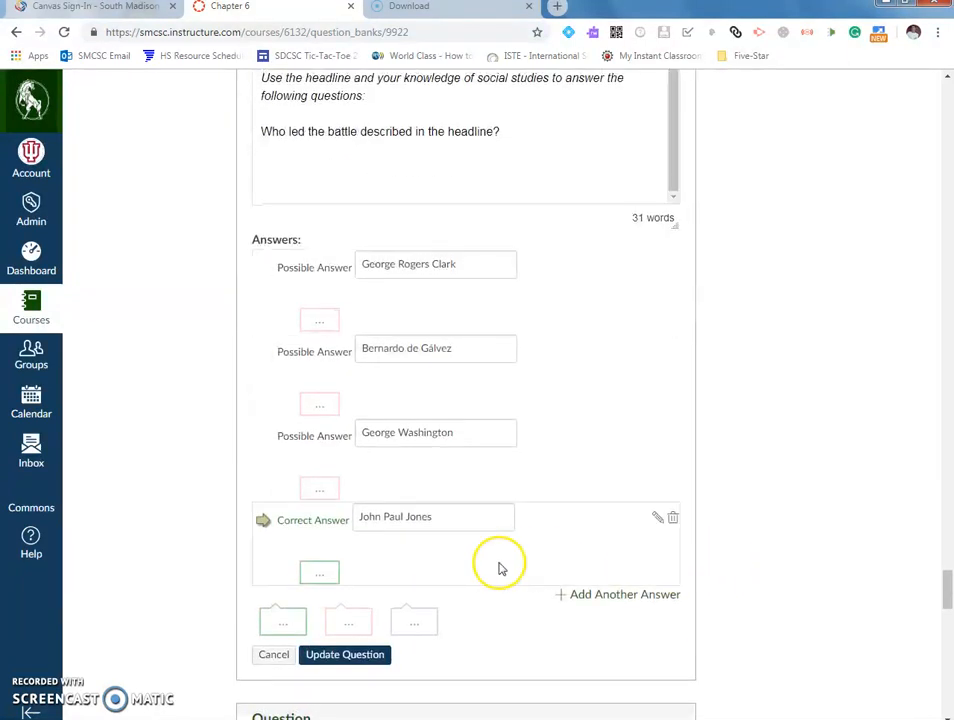
pyautogui.click(374, 656)
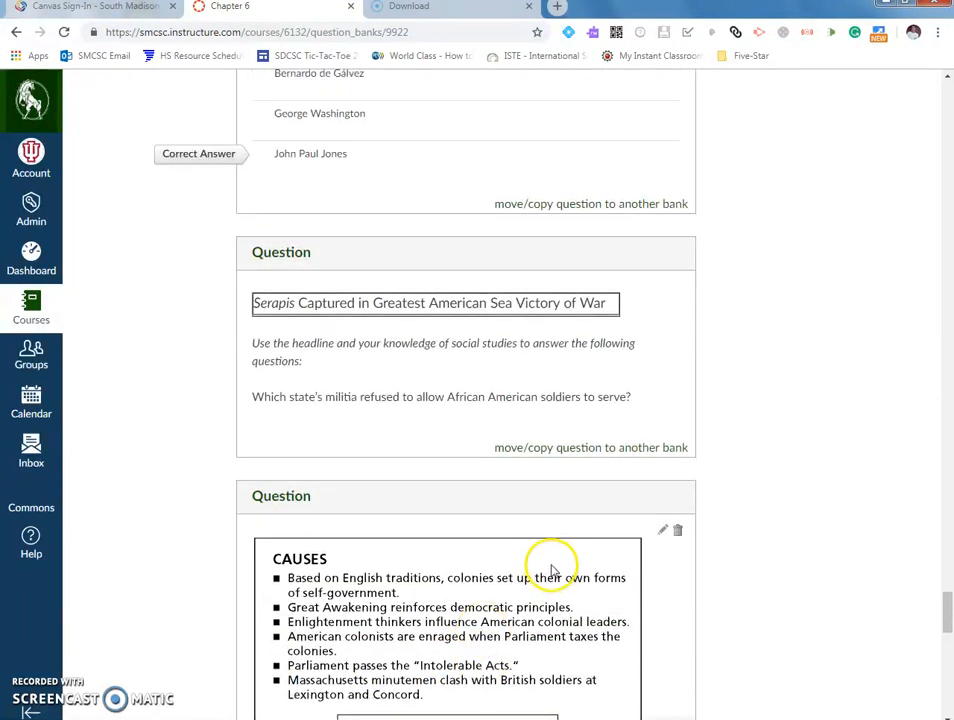
# Step: Leave the Chapter 6 bank and create a new quiz in the course
pyautogui.scroll(10, 745, 547)
pyautogui.moveTo(948, 494); pyautogui.dragTo(946, 76)
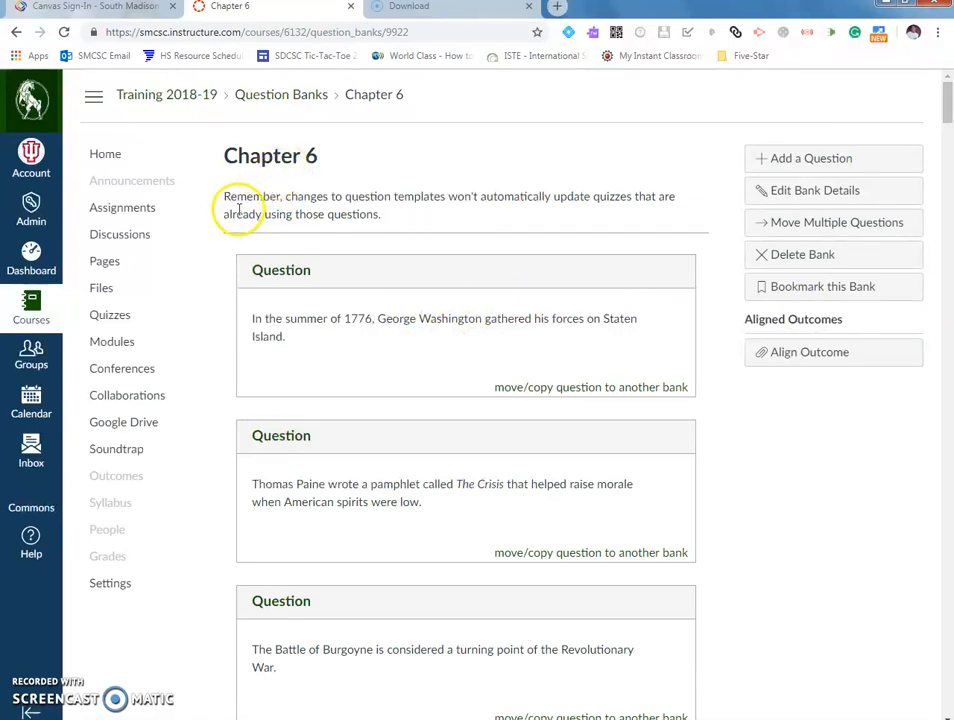
pyautogui.click(100, 316)
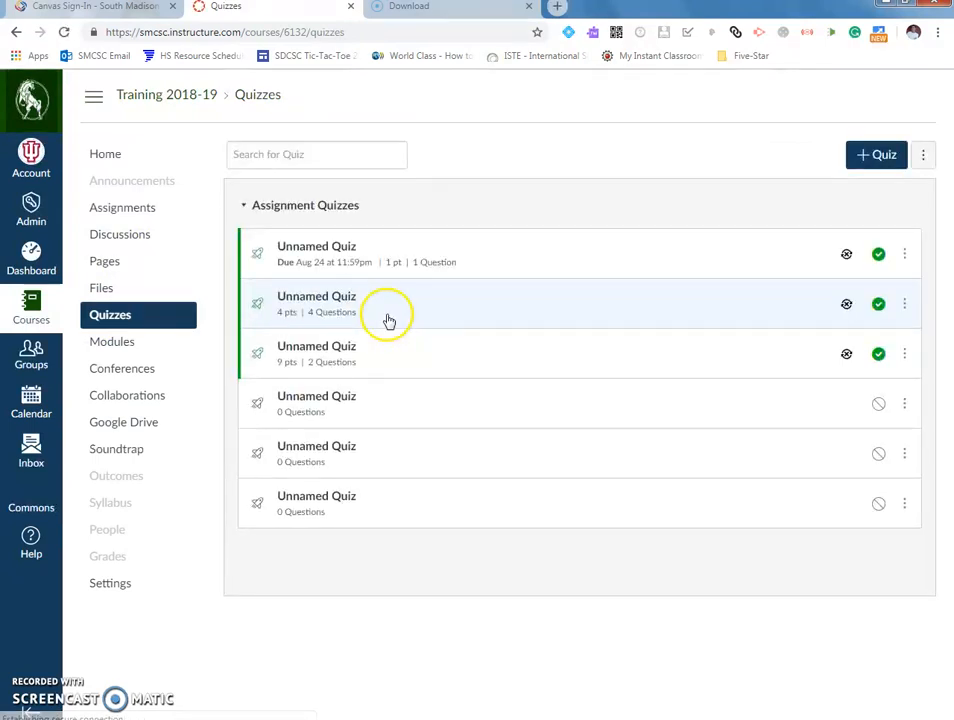
pyautogui.click(880, 160)
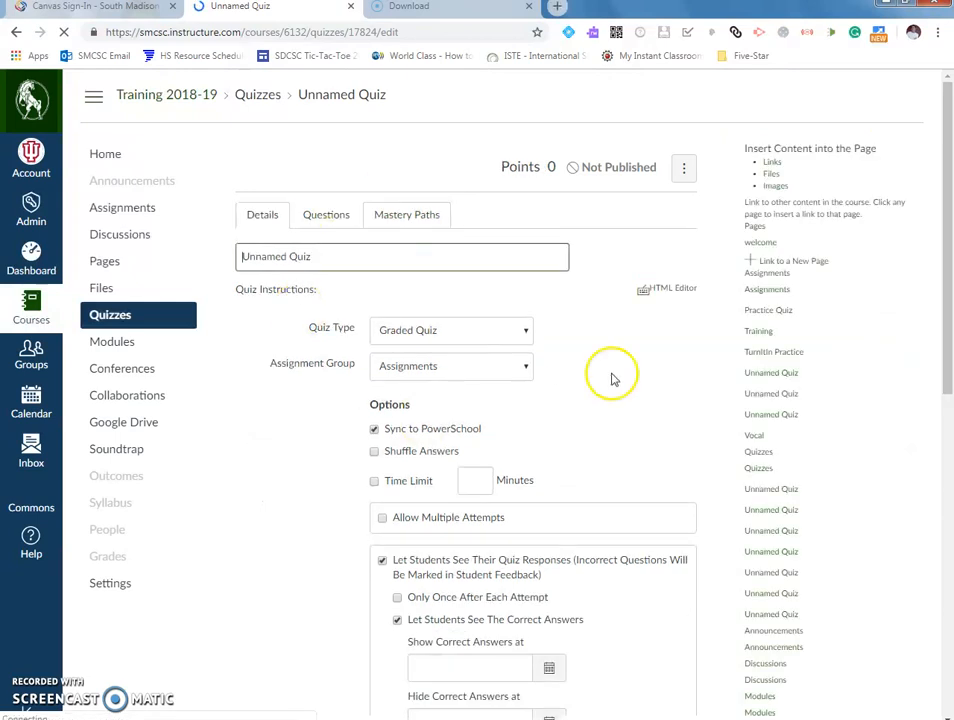
# Step: Review the new quiz's detail options and return to its question list
pyautogui.click(334, 216)
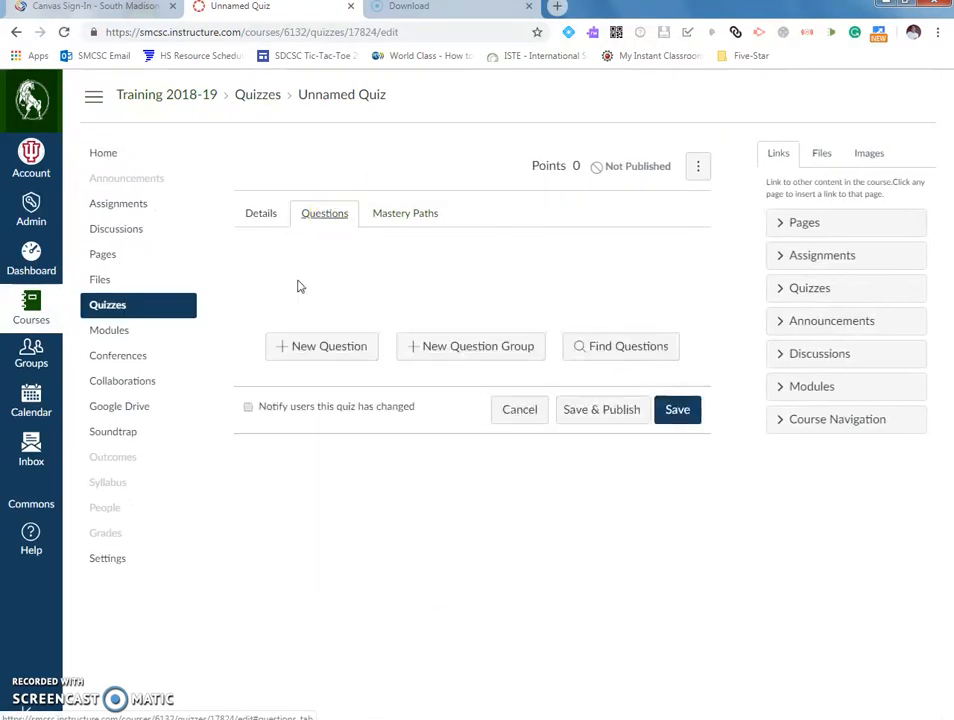
pyautogui.click(250, 218)
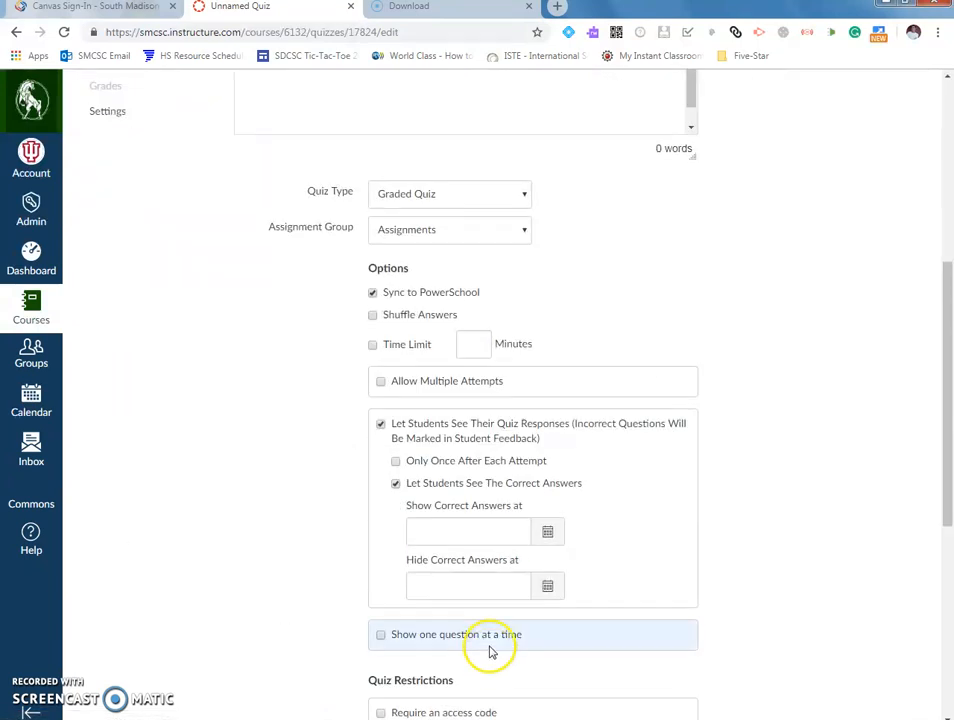
pyautogui.scroll(5, 450, 540)
pyautogui.click(323, 213)
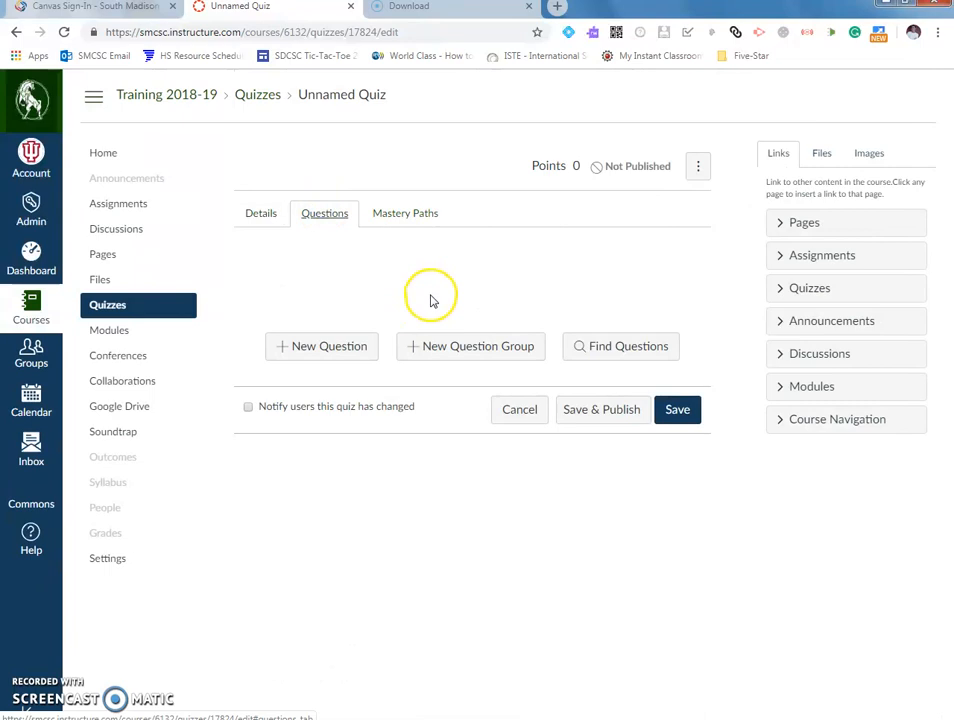
# Step: Start finding existing questions for the new quiz and choose the Chapter 6 question bank of Training 2018-19
pyautogui.click(608, 354)
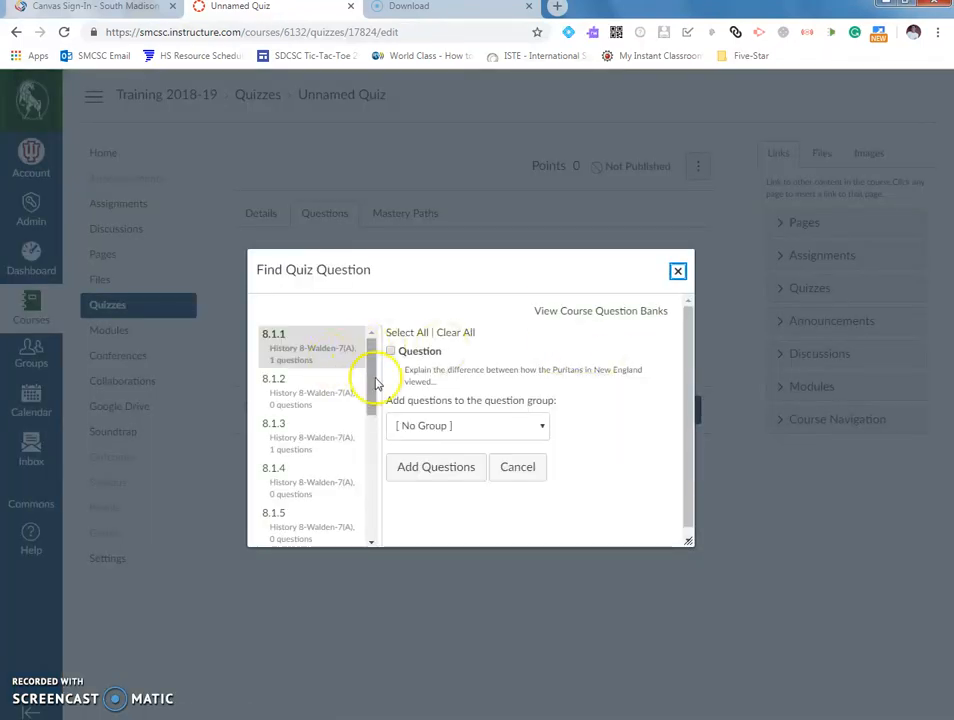
pyautogui.moveTo(370, 380); pyautogui.dragTo(366, 460)
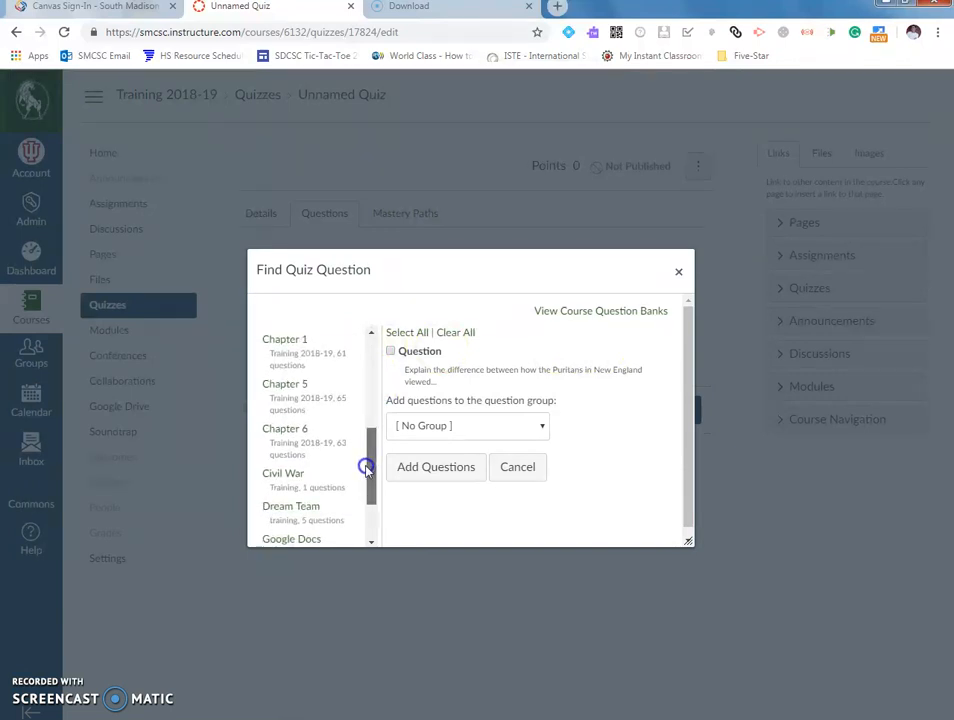
pyautogui.click(290, 438)
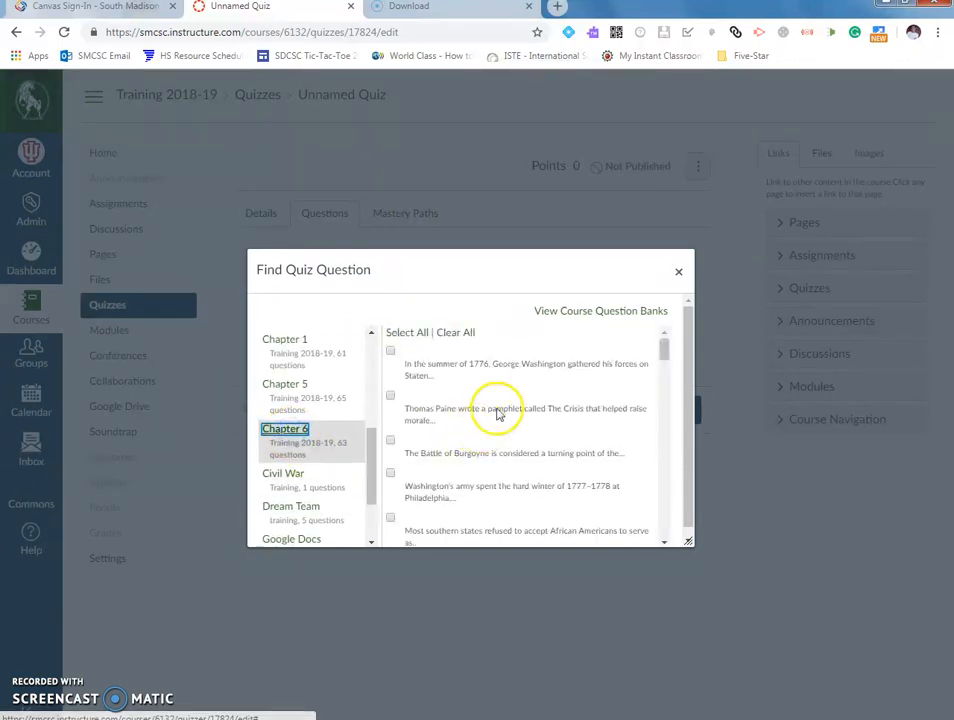
# Step: Select the questions on the Loyalists' property, the Middle States battle, the movements the Revolution inspired, and what is NOT a reason the Americans won
pyautogui.scroll(-10, 547, 452)
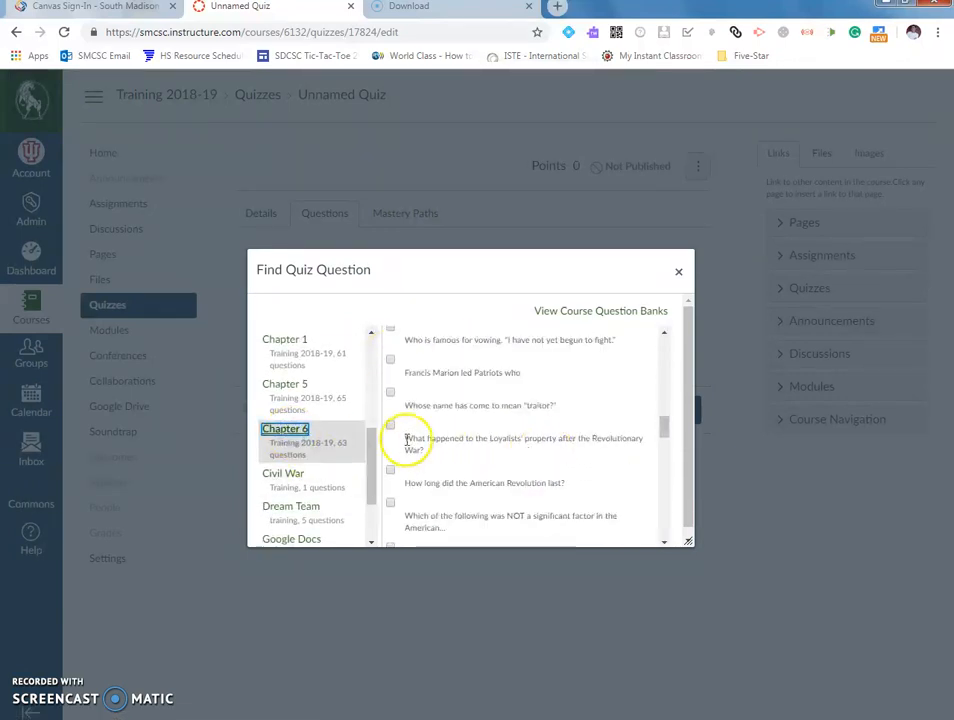
pyautogui.click(389, 427)
pyautogui.scroll(-3, 449, 481)
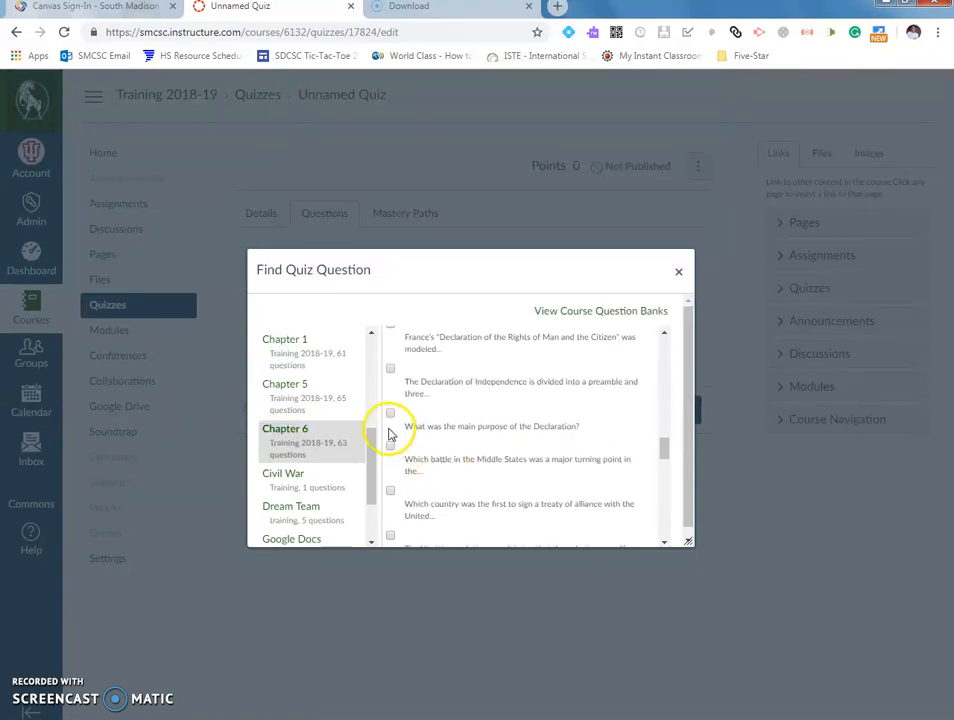
pyautogui.click(391, 452)
pyautogui.scroll(-5, 507, 447)
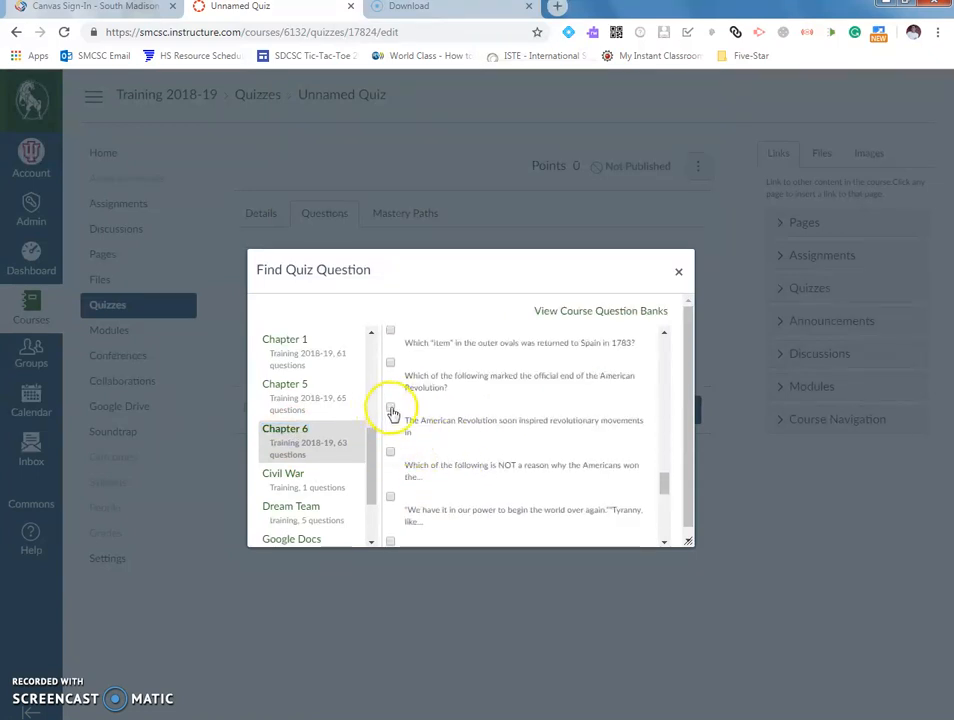
pyautogui.click(391, 456)
# Step: Select the fill-in questions on Paine's Common Sense, the Declaration of Independence, and Patriots and Loyalists in 1776, and add all selected questions without a group
pyautogui.scroll(-5, 395, 462)
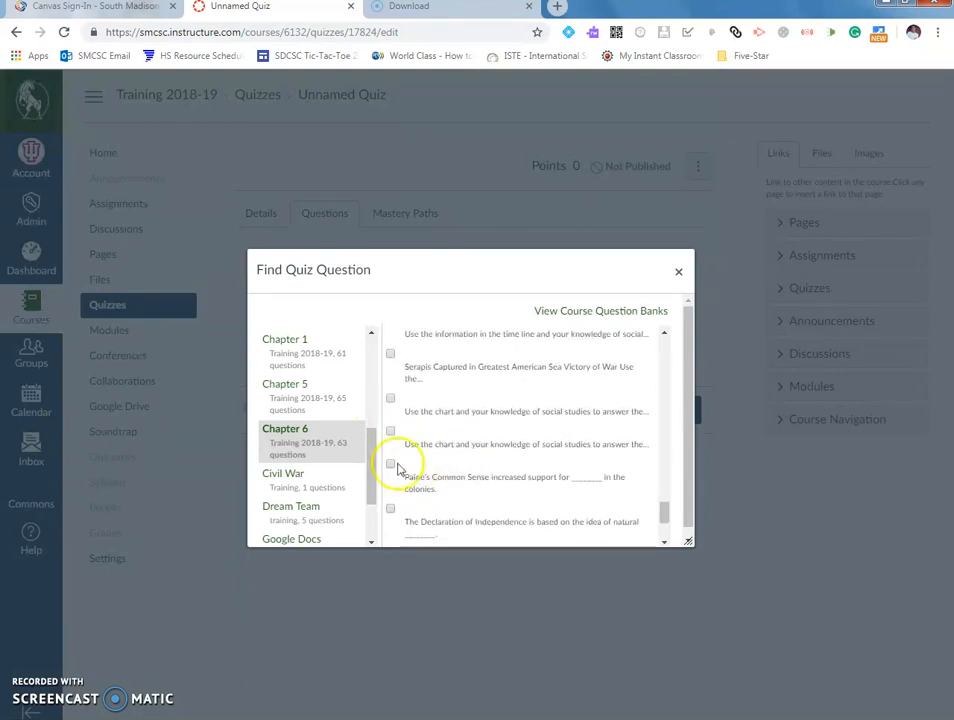
pyautogui.click(391, 511)
pyautogui.scroll(-5, 430, 490)
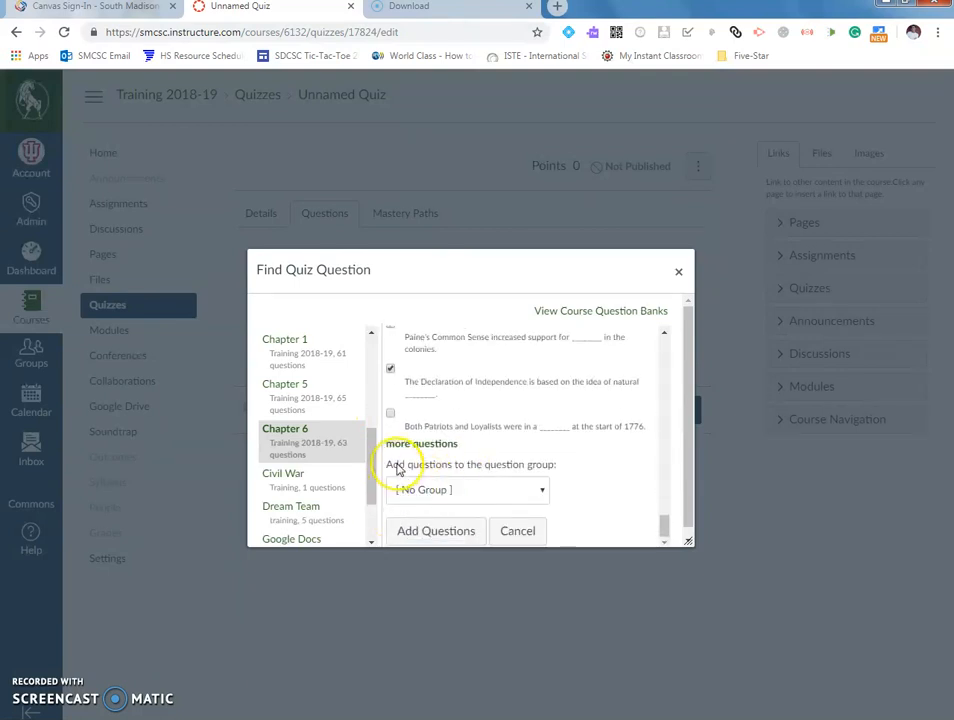
pyautogui.click(391, 418)
pyautogui.scroll(-1, 600, 440)
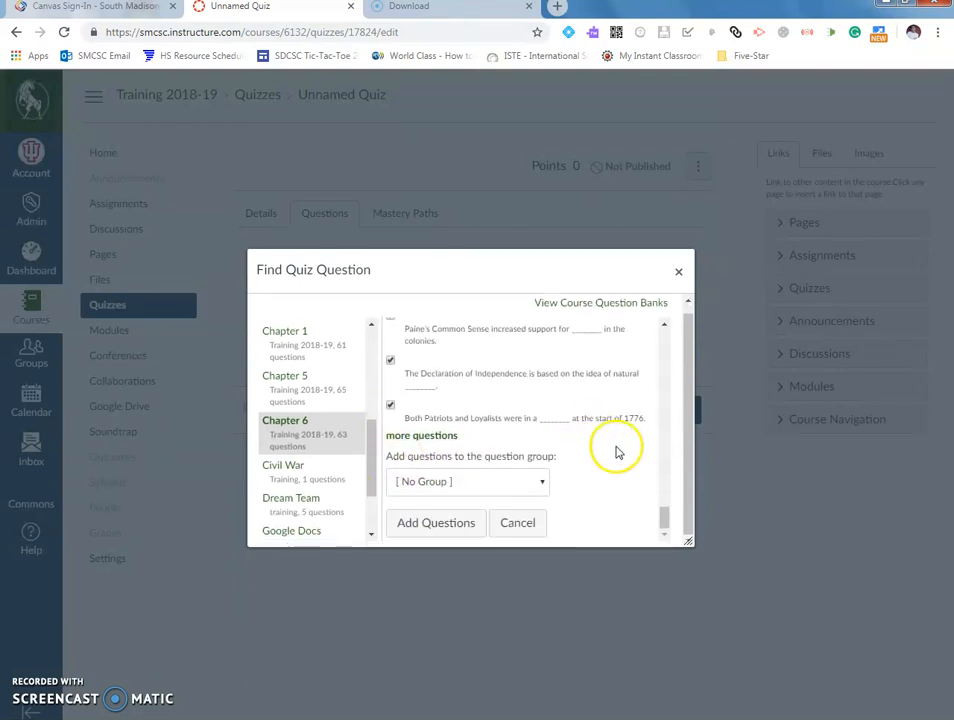
pyautogui.click(447, 528)
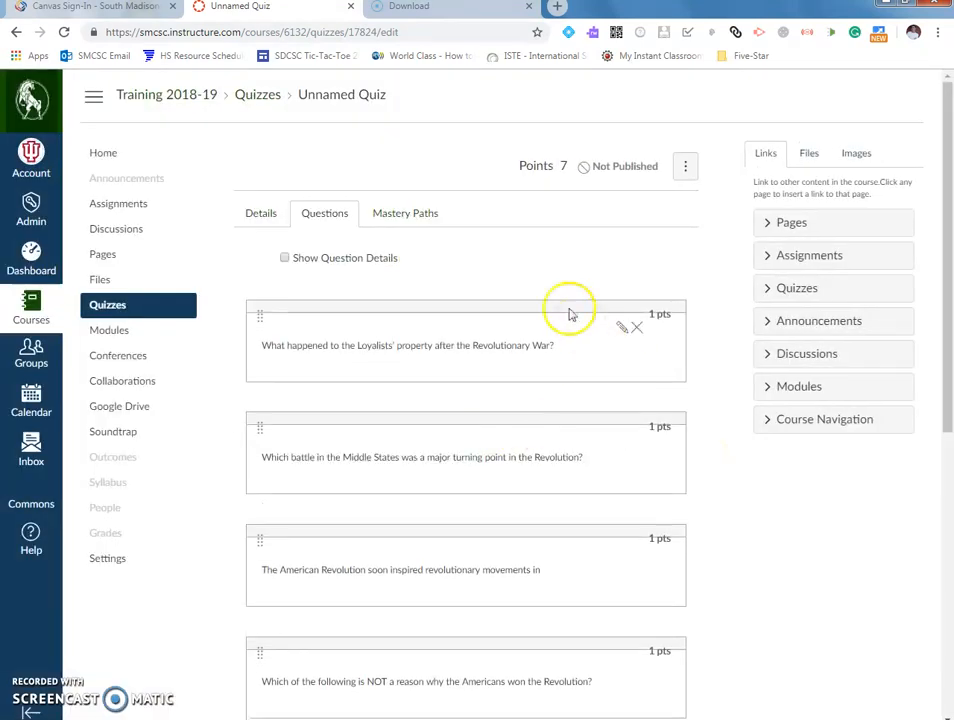
# Step: Review the questions added to the quiz, from the first to the last, along with the saving and publishing options
pyautogui.scroll(-3, 509, 415)
pyautogui.scroll(-2, 511, 425)
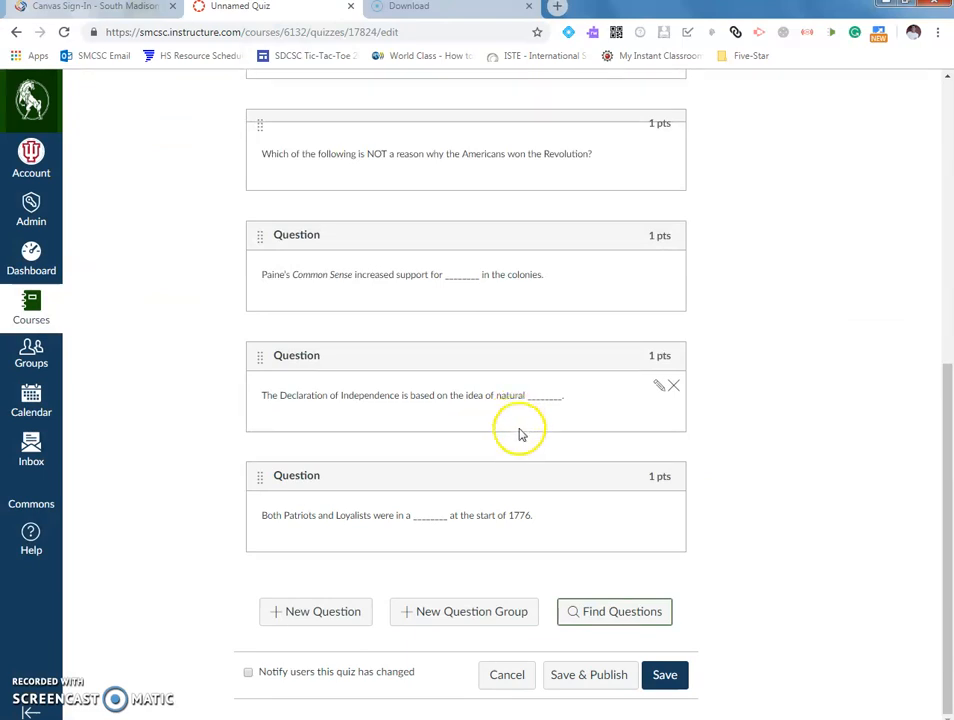
pyautogui.scroll(5, 584, 504)
pyautogui.scroll(-5, 584, 504)
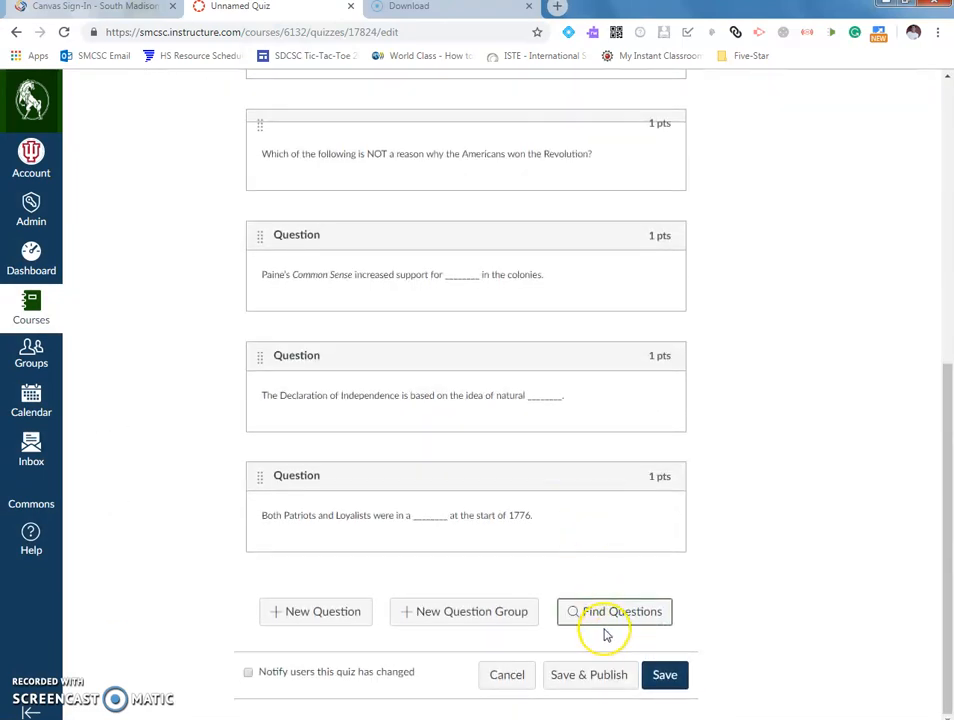
pyautogui.click(582, 676)
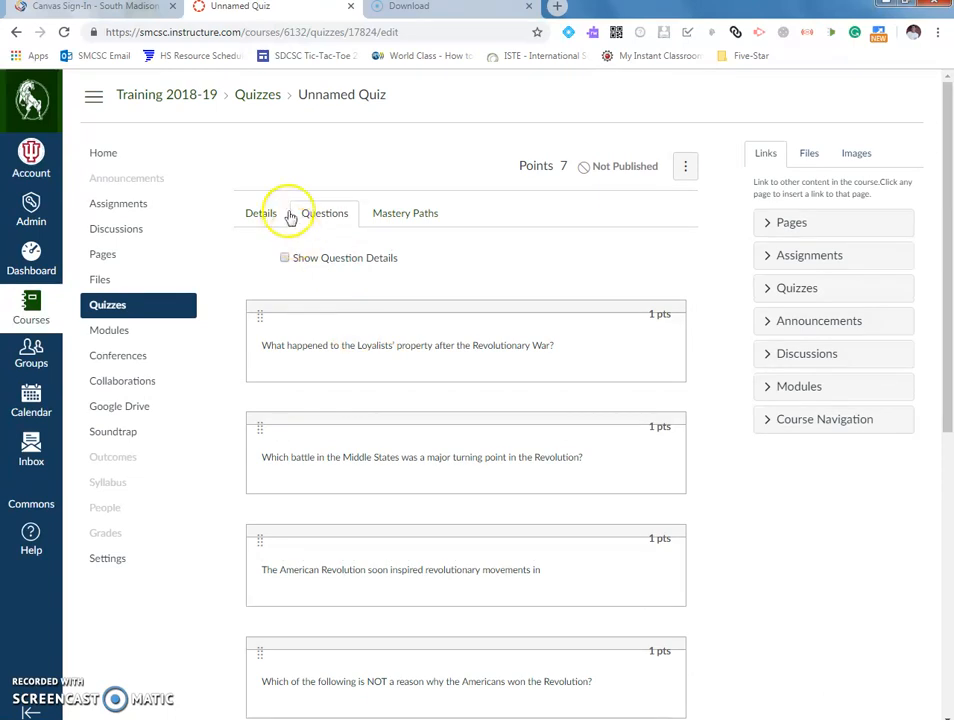
pyautogui.scroll(-10, 750, 549)
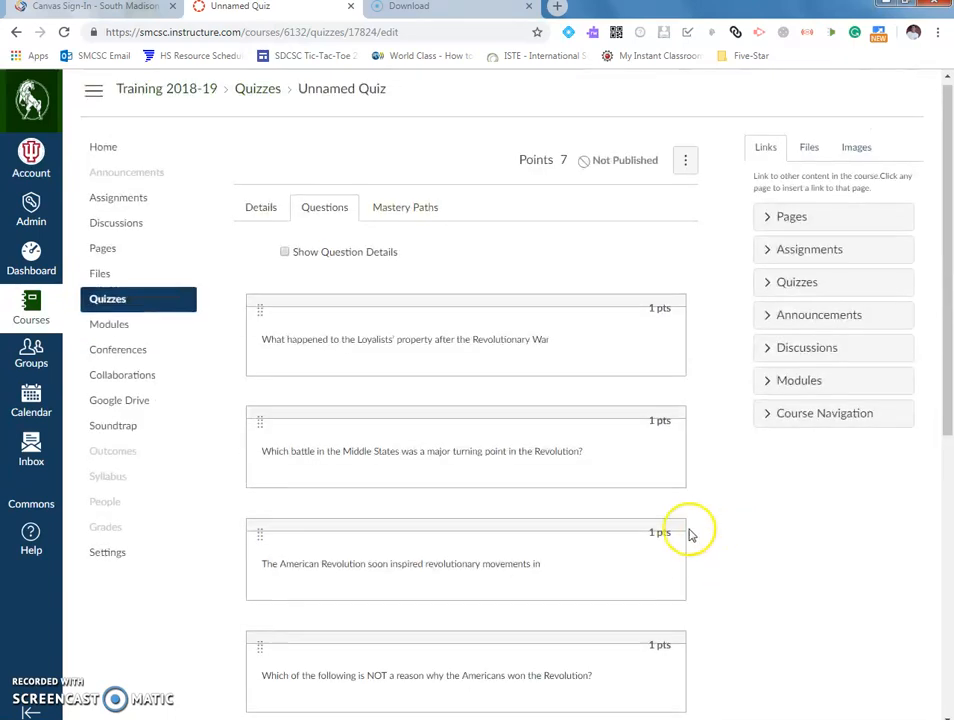